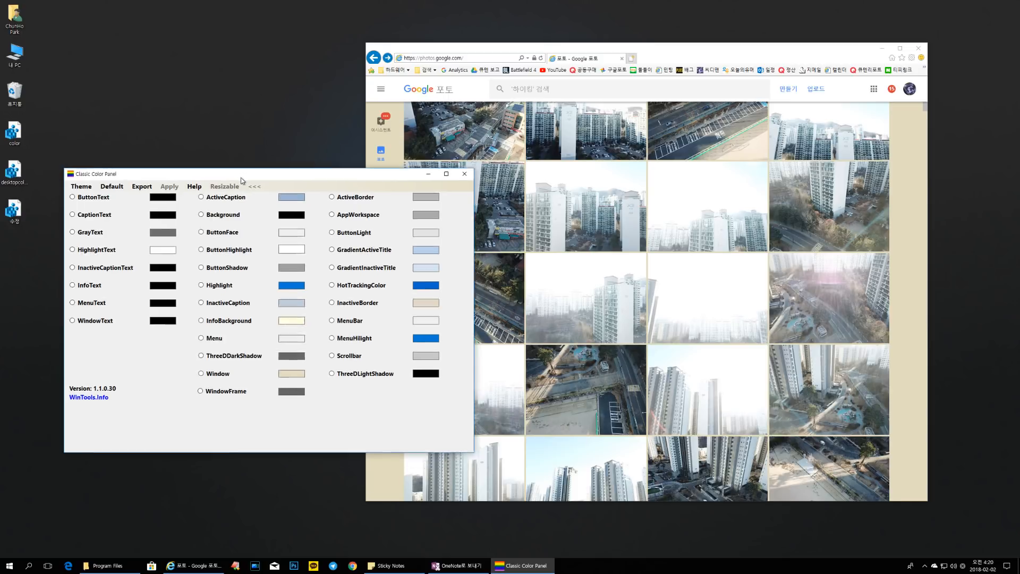
- Open the 내 PC window, shrink it and arrange it with the Classic Color Panel to compare their backgrounds
{"action": "left_click_drag", "start_coordinate": [322, 180], "coordinate": [313, 109]}
{"action": "double_click", "coordinate": [14, 53]}
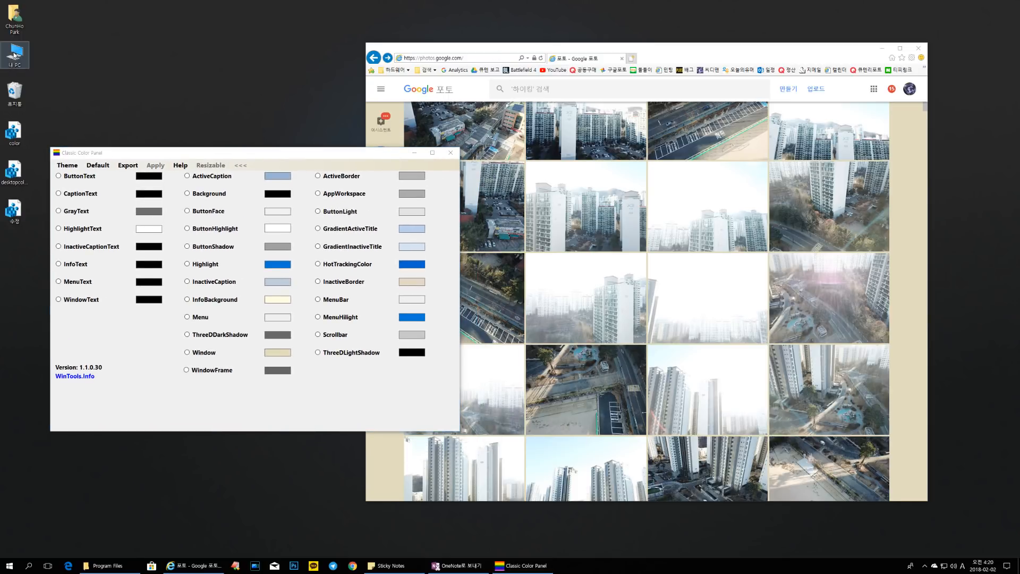
{"action": "left_click_drag", "start_coordinate": [448, 131], "coordinate": [423, 77]}
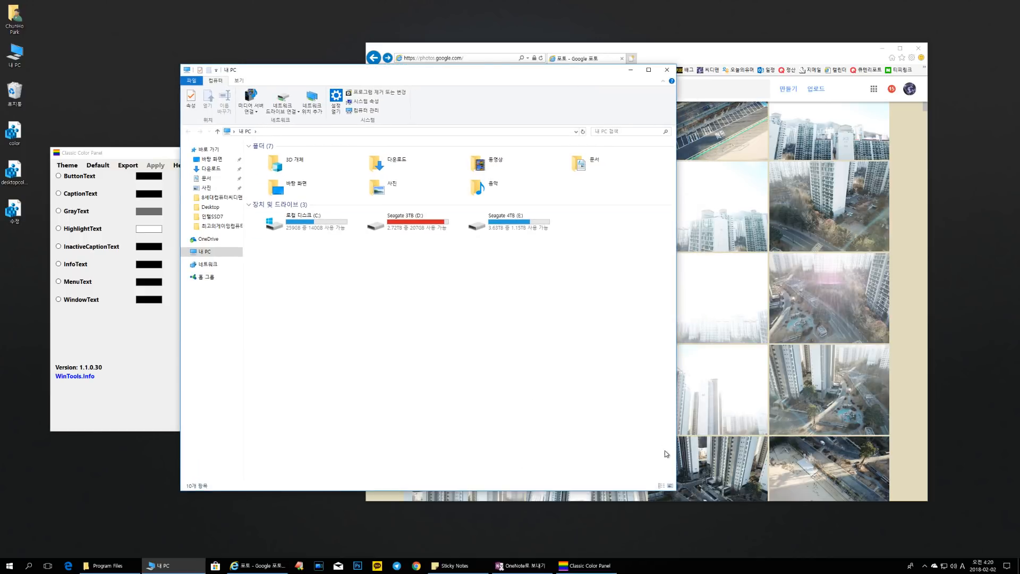
{"action": "left_click_drag", "start_coordinate": [675, 493], "coordinate": [590, 411]}
{"action": "left_click_drag", "start_coordinate": [418, 74], "coordinate": [412, 133]}
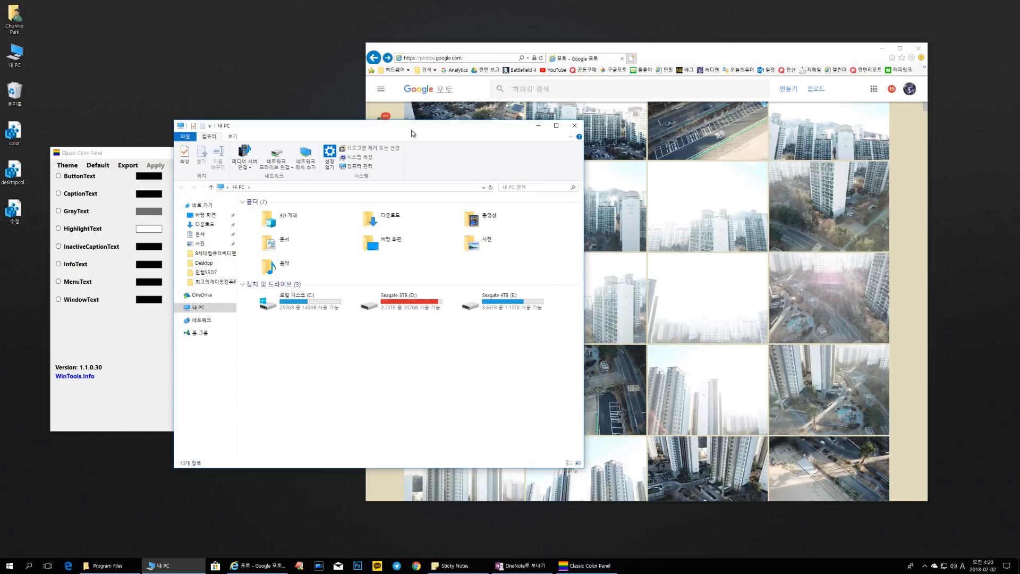
{"action": "left_click_drag", "start_coordinate": [307, 126], "coordinate": [257, 97]}
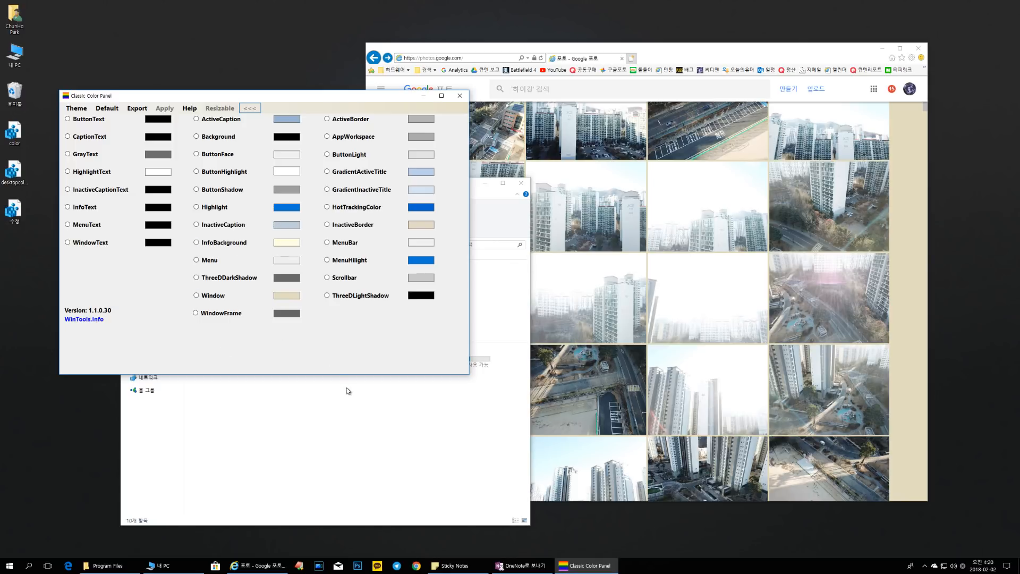
{"action": "left_click", "coordinate": [353, 415]}
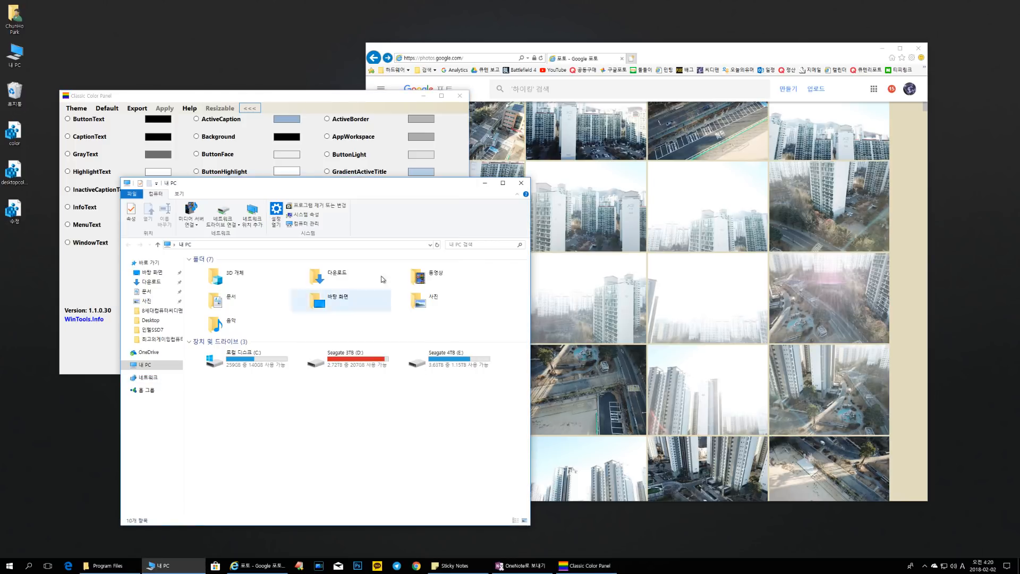
{"action": "left_click", "coordinate": [321, 118]}
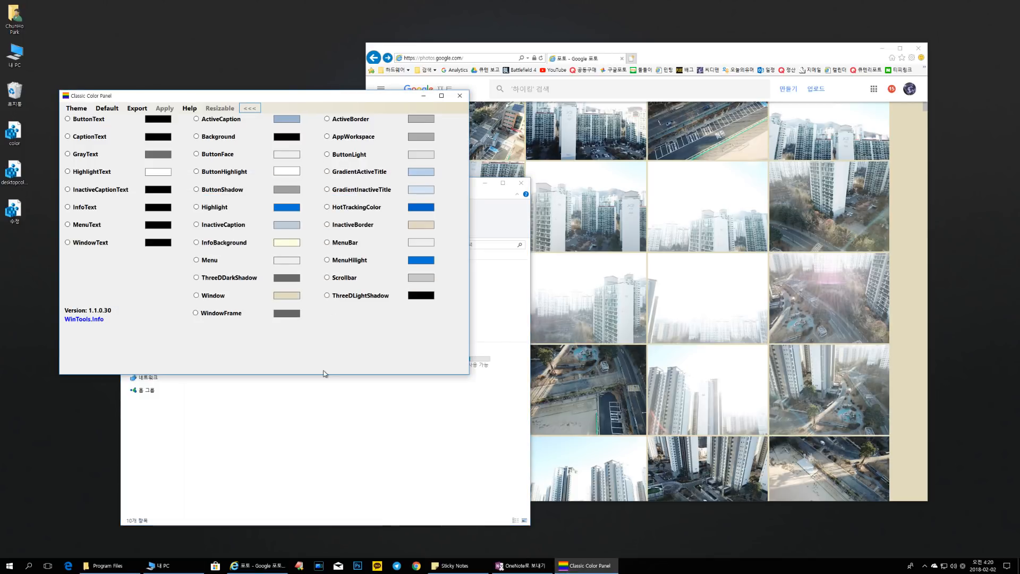
{"action": "left_click", "coordinate": [387, 438]}
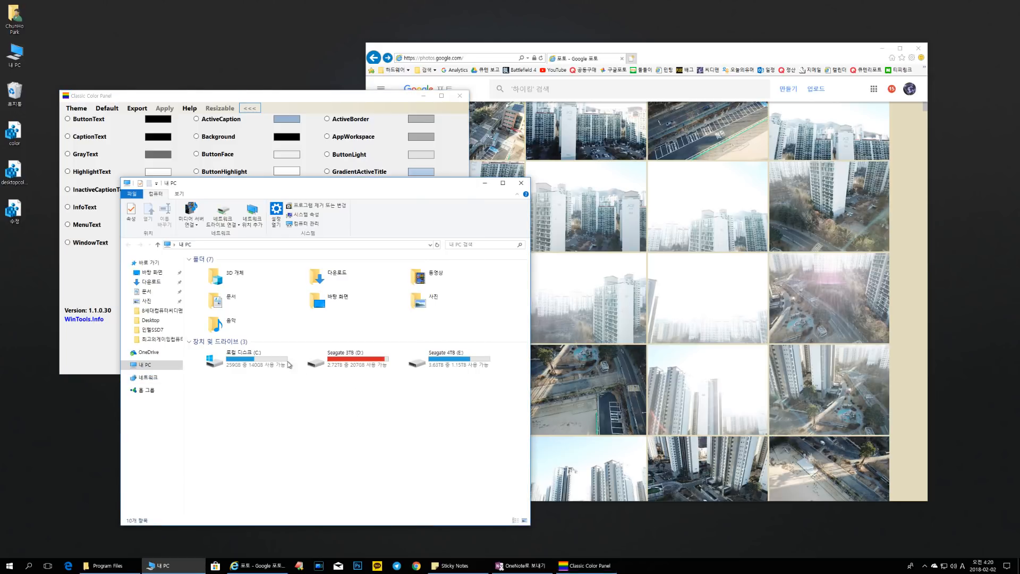
- Open the desktop file 수정.reg in EditPlus and move its window over the 내 PC window
{"action": "right_click", "coordinate": [18, 210]}
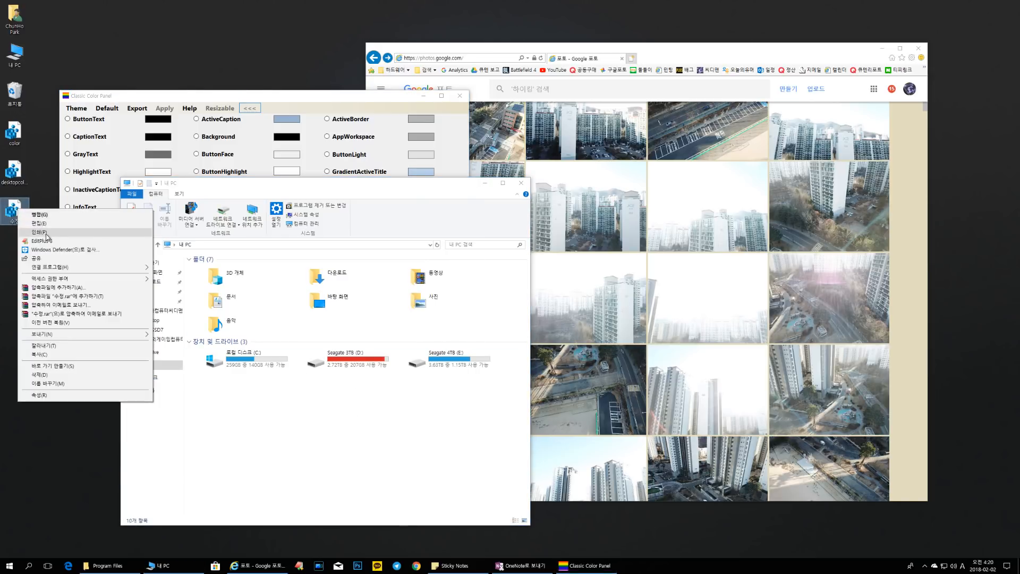
{"action": "left_click", "coordinate": [42, 240]}
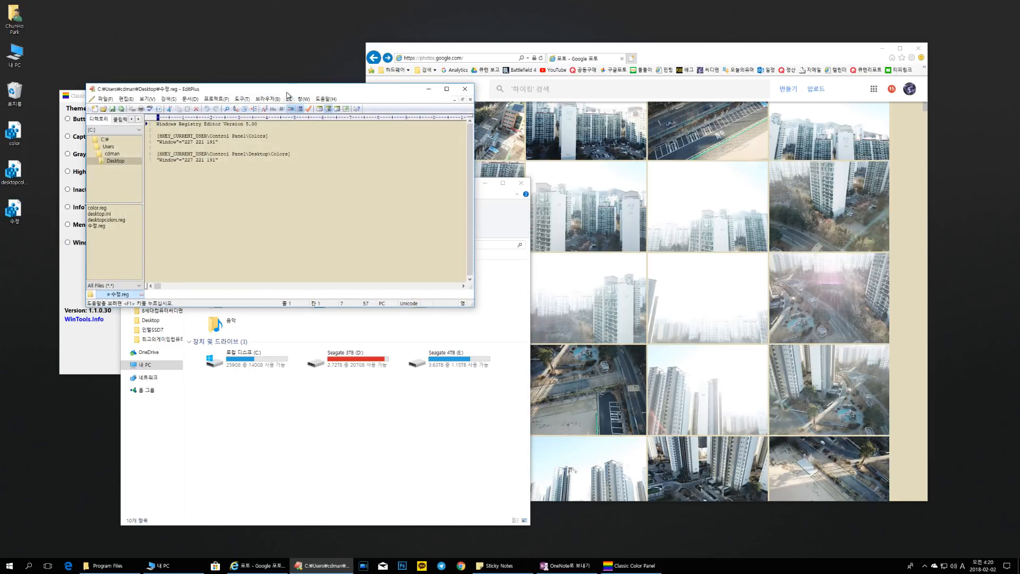
{"action": "left_click_drag", "start_coordinate": [336, 222], "coordinate": [345, 259]}
- Examine the Window colour entries under Control Panel\Colors and Control Panel\Desktop\Colors in 수정.reg
{"action": "left_click_drag", "start_coordinate": [323, 337], "coordinate": [200, 304]}
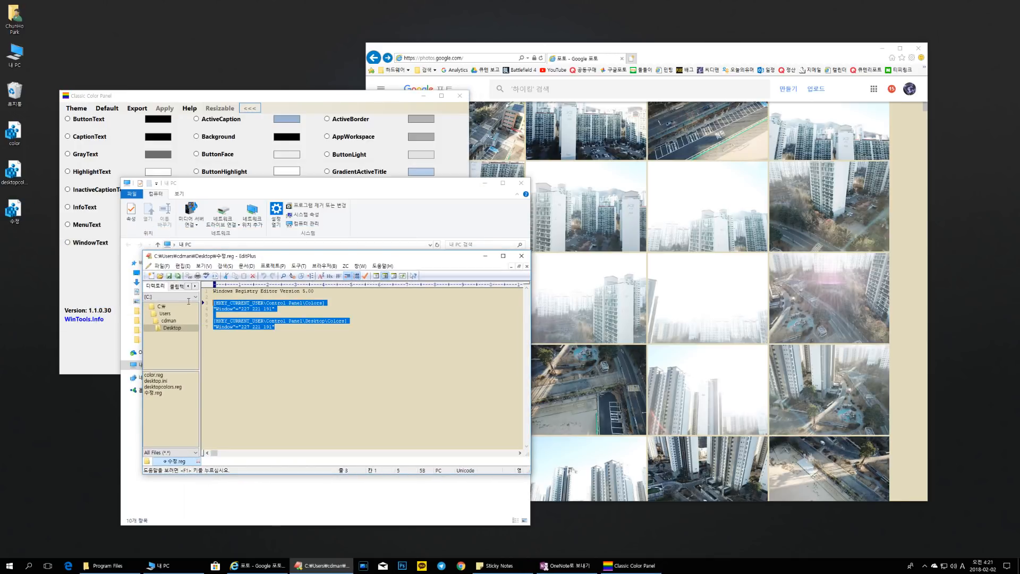
{"action": "left_click_drag", "start_coordinate": [316, 327], "coordinate": [197, 304]}
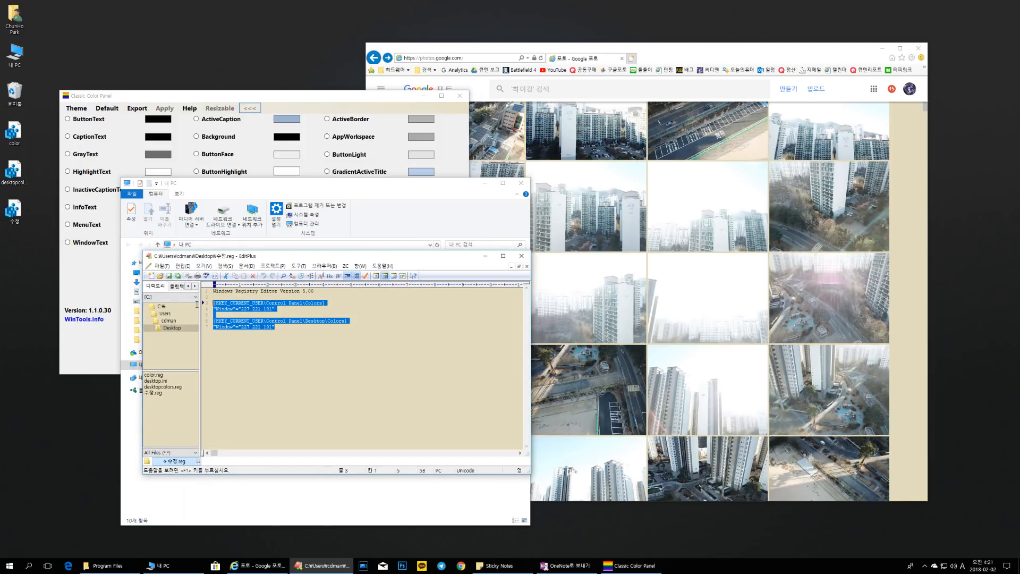
{"action": "left_click", "coordinate": [316, 340]}
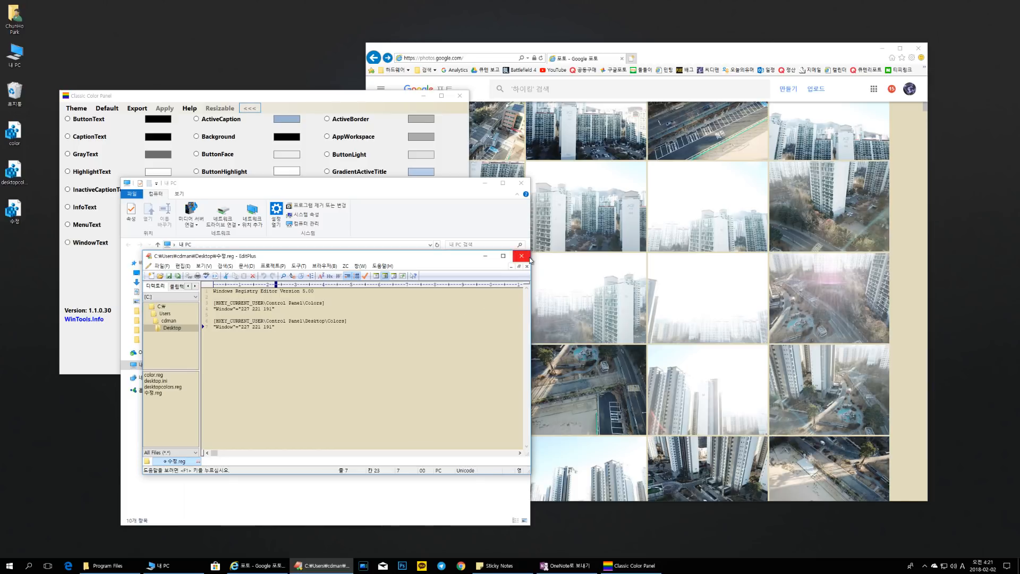
{"action": "left_click_drag", "start_coordinate": [278, 339], "coordinate": [188, 303]}
{"action": "left_click", "coordinate": [301, 333]}
{"action": "left_click_drag", "start_coordinate": [287, 328], "coordinate": [210, 304]}
{"action": "left_click", "coordinate": [318, 324]}
{"action": "left_click_drag", "start_coordinate": [292, 328], "coordinate": [205, 304]}
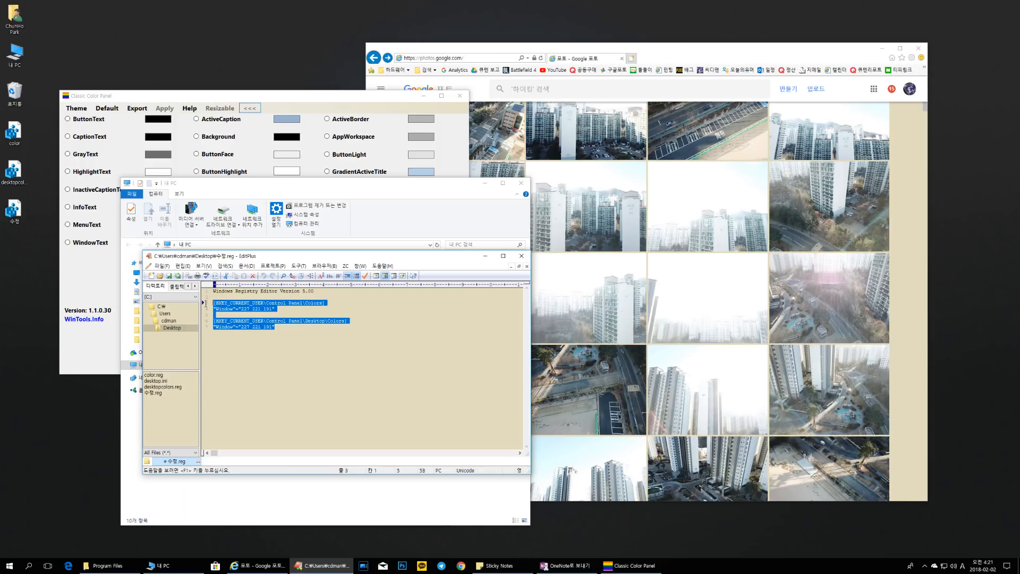
{"action": "left_click", "coordinate": [303, 328]}
{"action": "left_click_drag", "start_coordinate": [302, 327], "coordinate": [211, 303]}
{"action": "left_click", "coordinate": [295, 324]}
- Reposition the EditPlus window while reviewing the registry key lines and their Window colour values again
{"action": "left_click_drag", "start_coordinate": [278, 256], "coordinate": [301, 187]}
{"action": "mouse_move", "coordinate": [226, 227]}
{"action": "left_mouse_down"}
{"action": "mouse_move", "coordinate": [374, 325]}
{"action": "mouse_move", "coordinate": [228, 245]}
{"action": "mouse_move", "coordinate": [208, 219]}
{"action": "left_mouse_up"}
{"action": "left_click", "coordinate": [389, 339]}
{"action": "left_click", "coordinate": [331, 285]}
{"action": "left_click_drag", "start_coordinate": [325, 263], "coordinate": [212, 219]}
{"action": "left_click", "coordinate": [352, 294]}
{"action": "left_click_drag", "start_coordinate": [297, 240], "coordinate": [232, 234]}
{"action": "left_click", "coordinate": [309, 266]}
{"action": "left_click_drag", "start_coordinate": [305, 261], "coordinate": [226, 258]}
{"action": "left_click", "coordinate": [304, 276]}
{"action": "left_click_drag", "start_coordinate": [420, 191], "coordinate": [333, 288]}
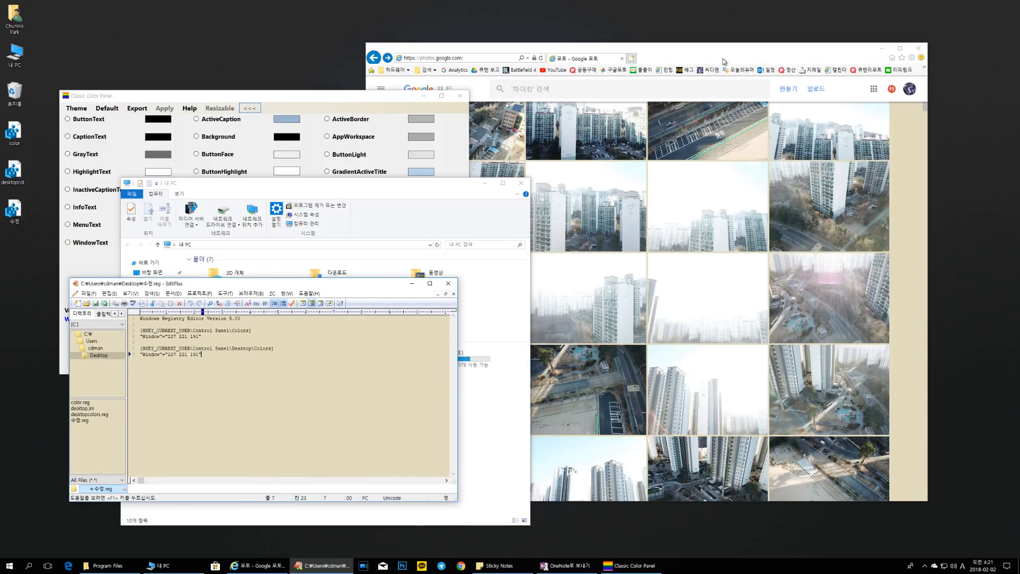
- Move the browser window and load the cdmanii.com bookmark in two new tabs, comparing blank and loaded page backgrounds
{"action": "left_click_drag", "start_coordinate": [726, 61], "coordinate": [665, 61]}
{"action": "left_click", "coordinate": [576, 60]}
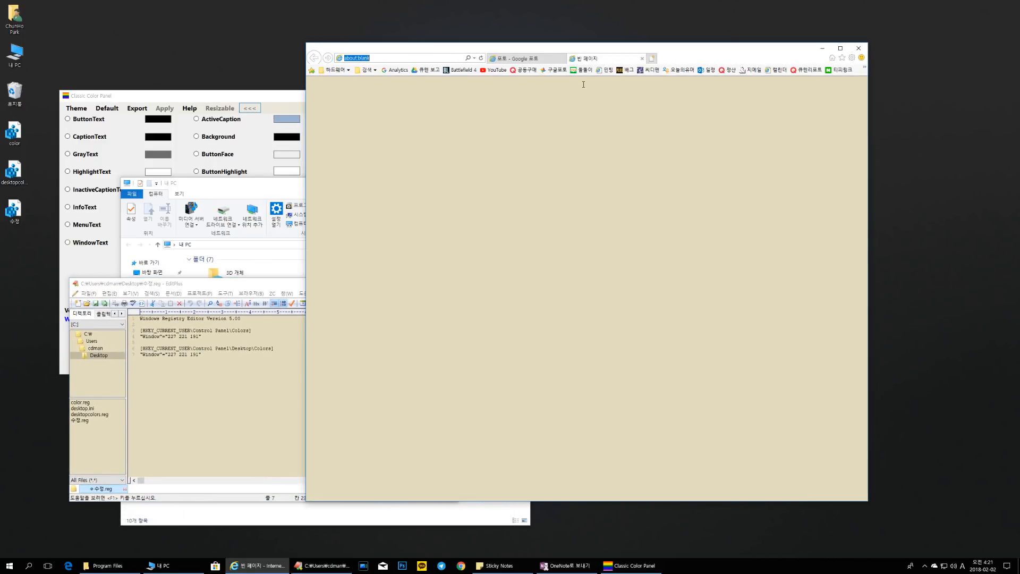
{"action": "left_click", "coordinate": [648, 69]}
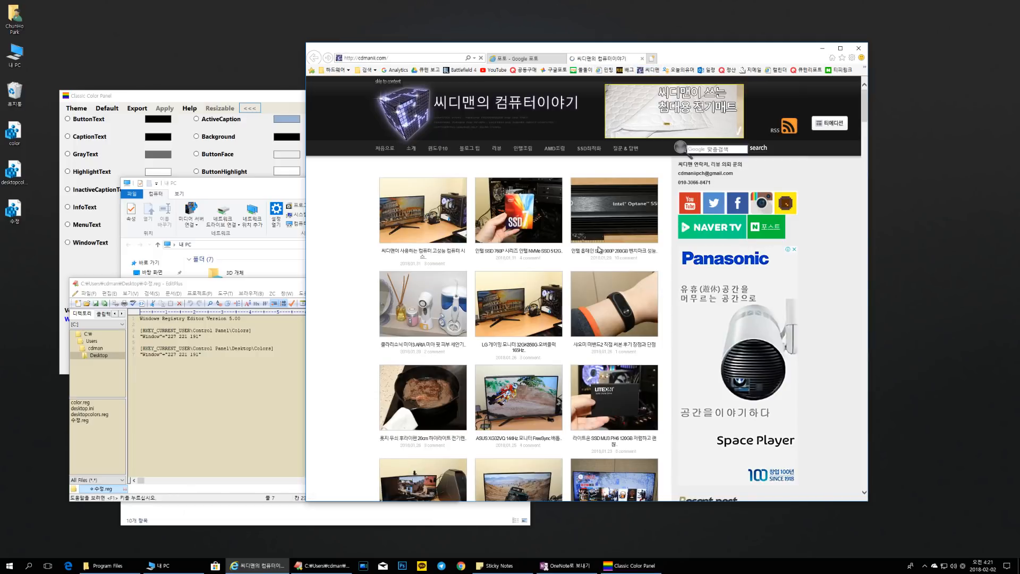
{"action": "left_click", "coordinate": [651, 58]}
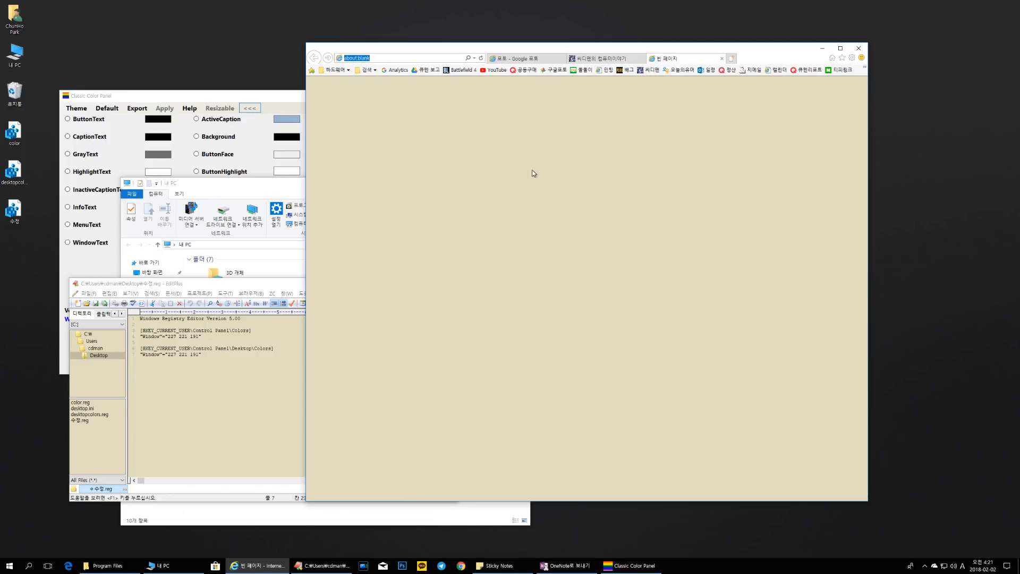
{"action": "left_click", "coordinate": [361, 117]}
{"action": "left_click", "coordinate": [646, 69]}
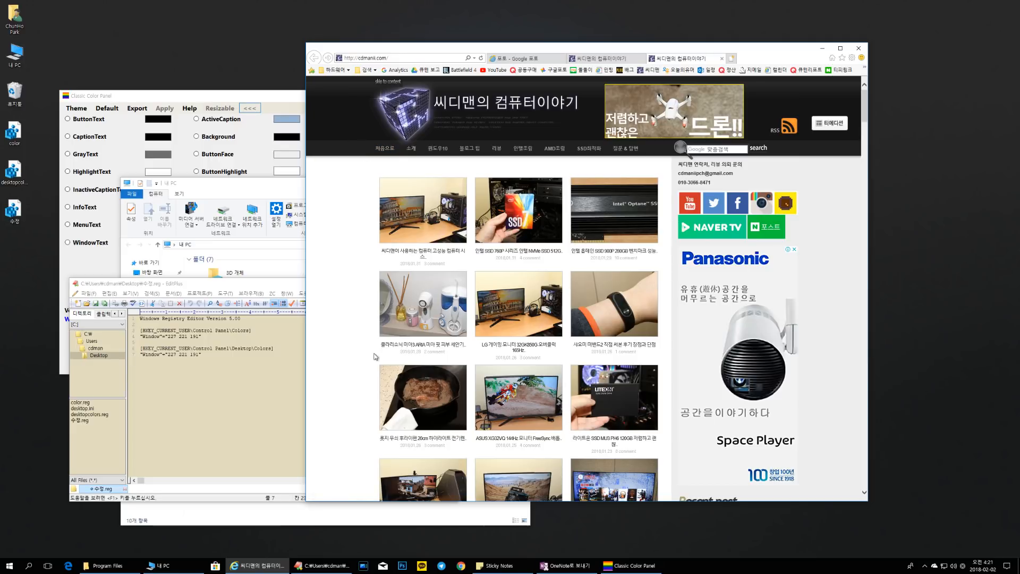
- Recheck the Window colour entries in 수정.reg against the web page by switching between EditPlus and the browser
{"action": "left_click_drag", "start_coordinate": [329, 182], "coordinate": [337, 283]}
{"action": "left_click_drag", "start_coordinate": [209, 356], "coordinate": [115, 321]}
{"action": "left_click", "coordinate": [294, 378]}
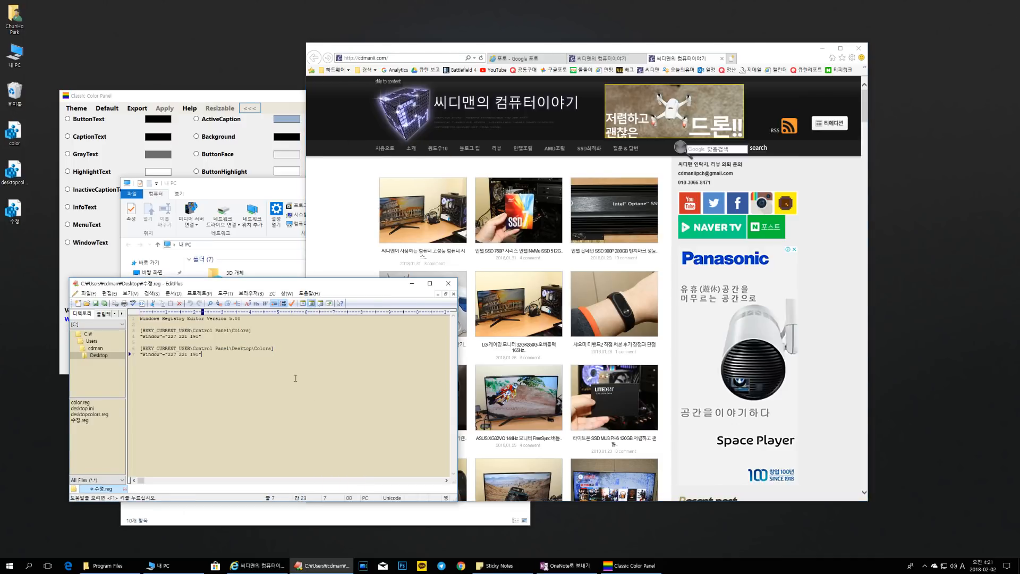
{"action": "left_click", "coordinate": [339, 232]}
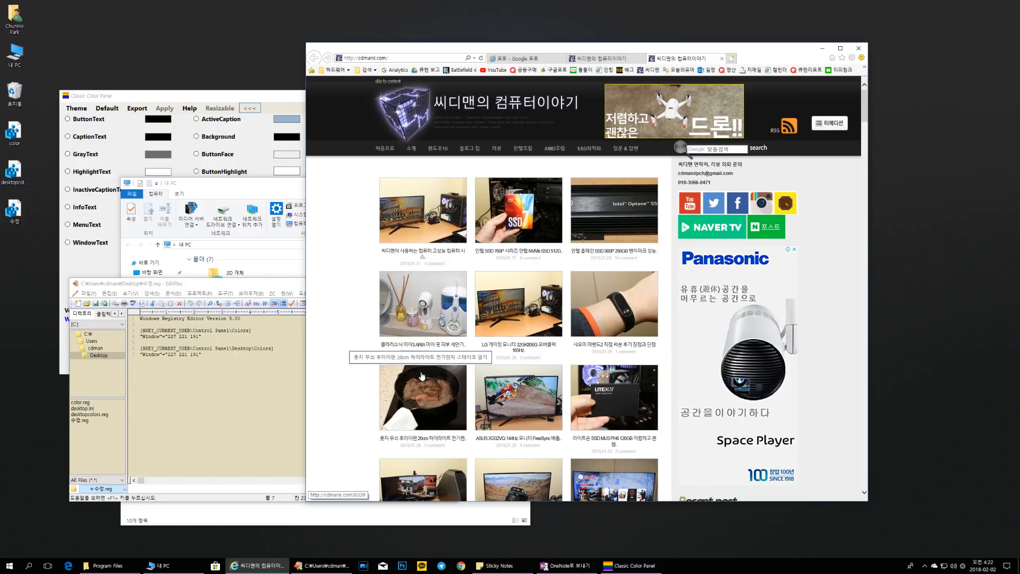
{"action": "key", "text": "alt+Tab"}
{"action": "key", "text": "alt+Tab"}
- Move the browser window aside, bring the 내 PC window forward and close it
{"action": "left_click_drag", "start_coordinate": [534, 52], "coordinate": [582, 54]}
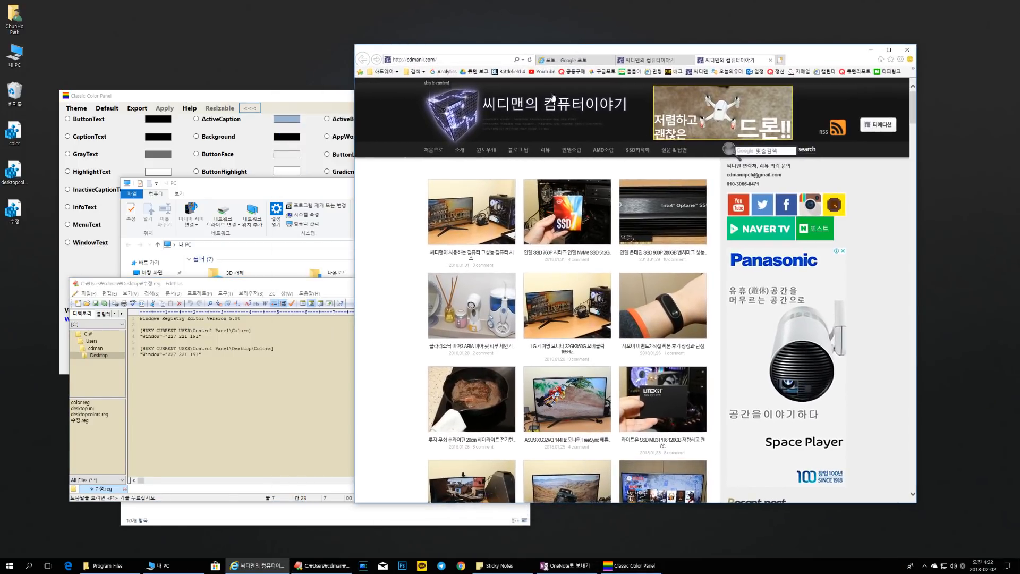
{"action": "left_click_drag", "start_coordinate": [292, 194], "coordinate": [397, 182]}
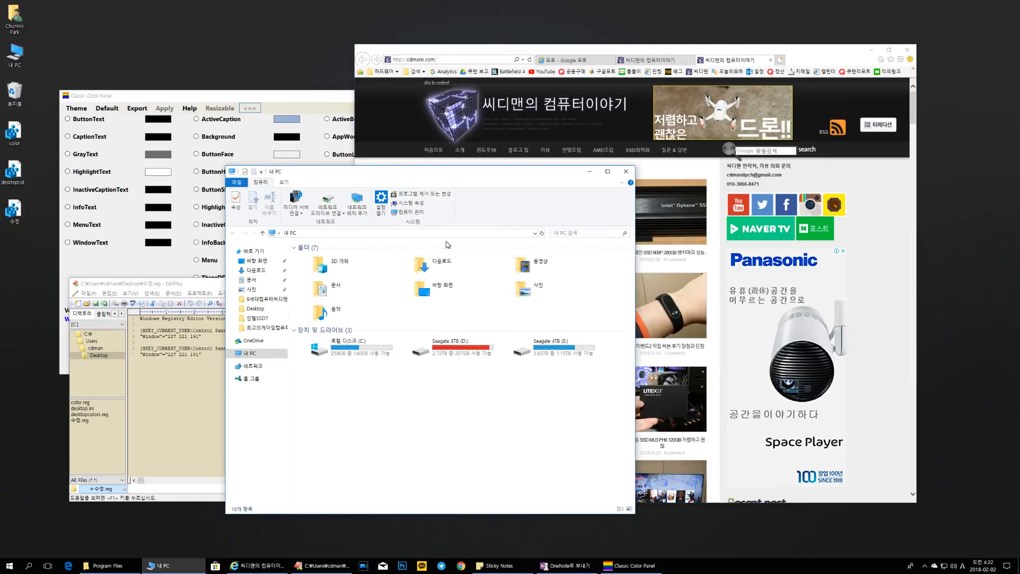
{"action": "mouse_move", "coordinate": [478, 177]}
{"action": "left_mouse_down"}
{"action": "mouse_move", "coordinate": [582, 178]}
{"action": "mouse_move", "coordinate": [472, 183]}
{"action": "left_mouse_up"}
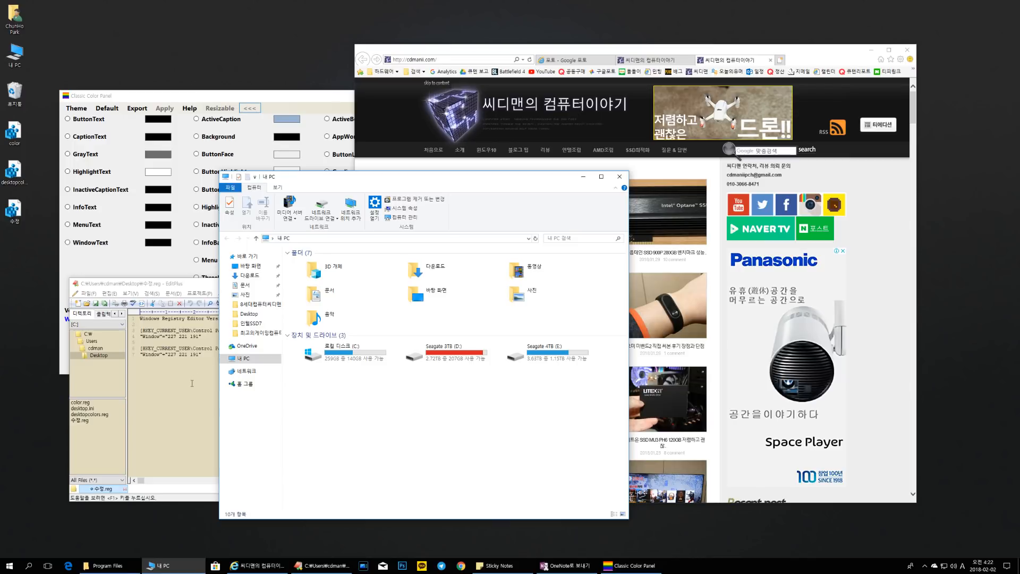
{"action": "left_click", "coordinate": [619, 176]}
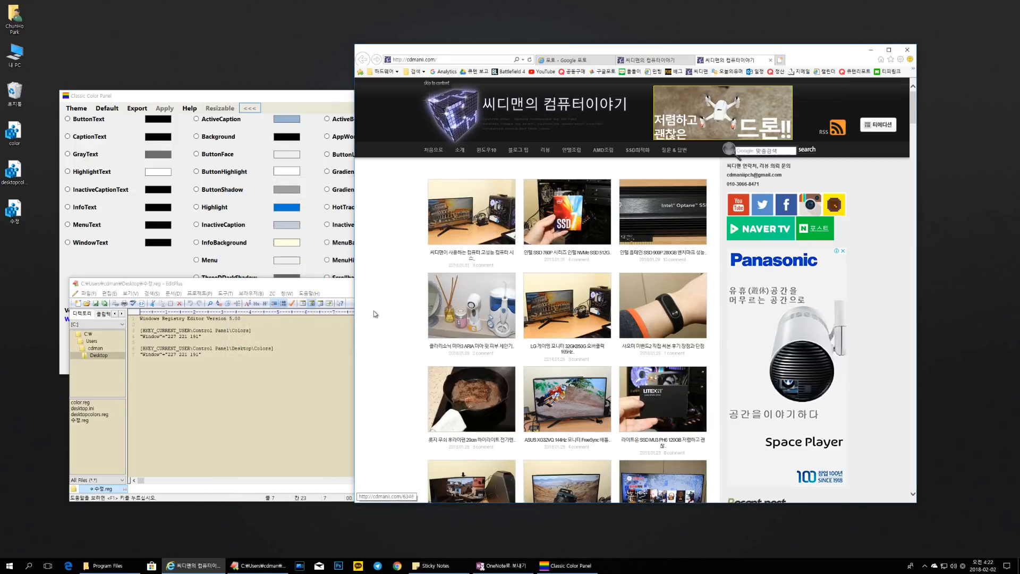
{"action": "left_click", "coordinate": [259, 382]}
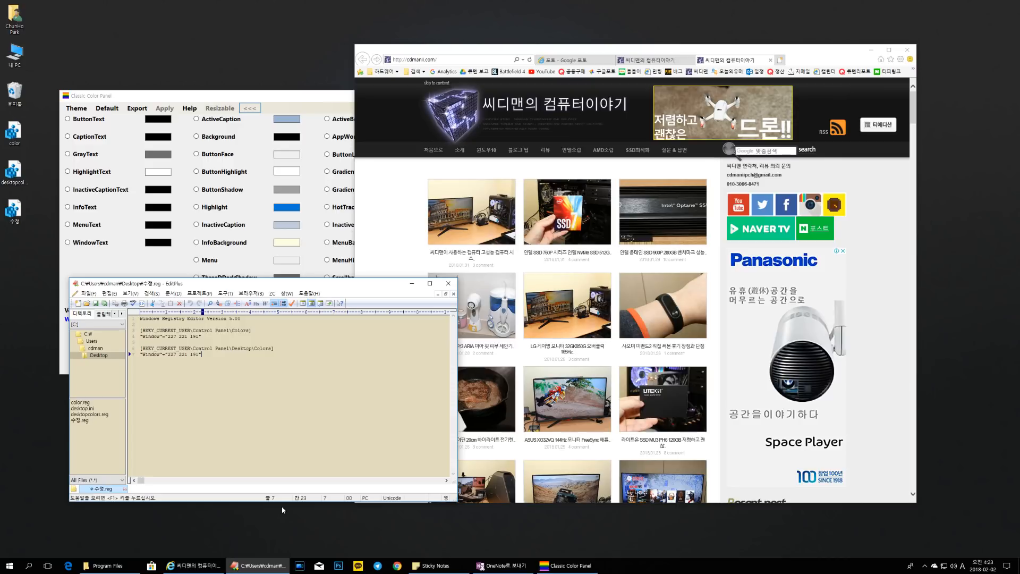
{"action": "left_click", "coordinate": [360, 269]}
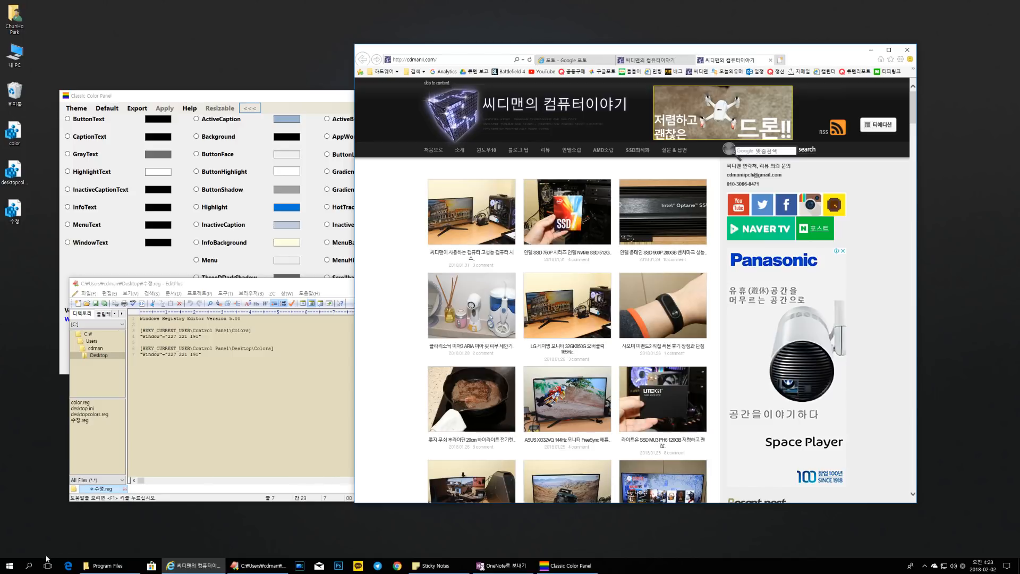
- Search Windows for 야간 모드 and open the night light settings
{"action": "left_click", "coordinate": [30, 566]}
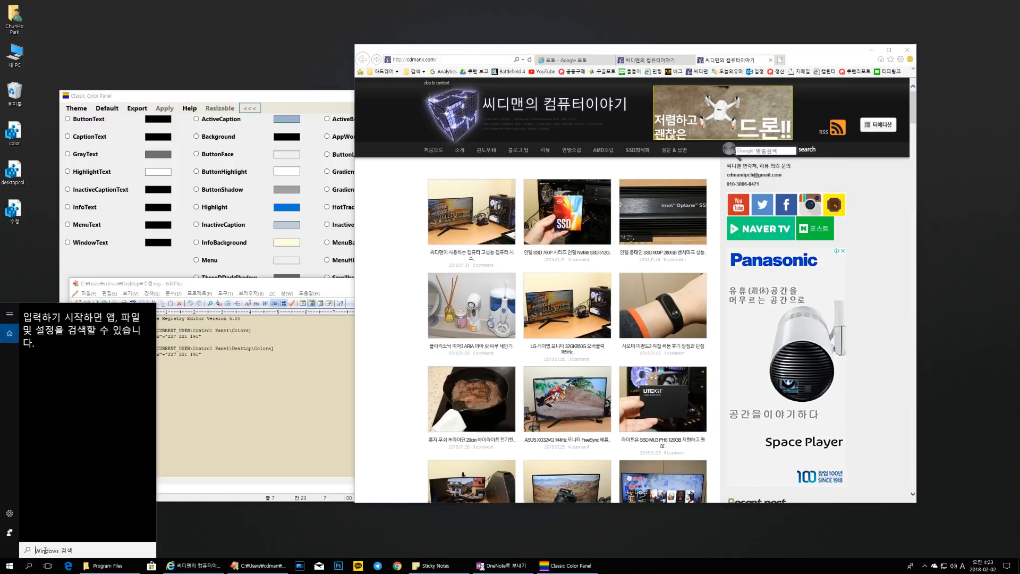
{"action": "type", "text": "야간"}
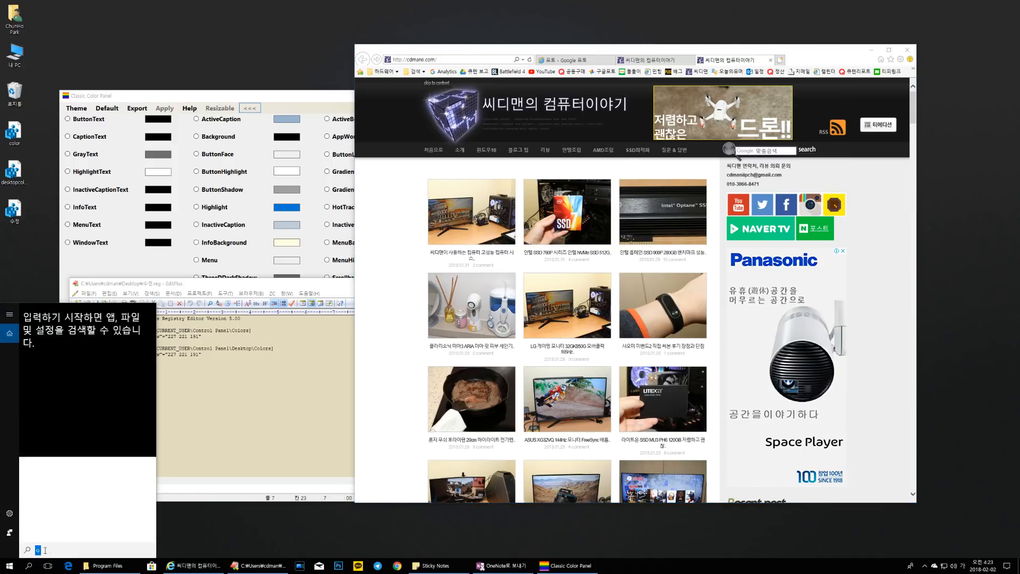
{"action": "type", "text": " 모드"}
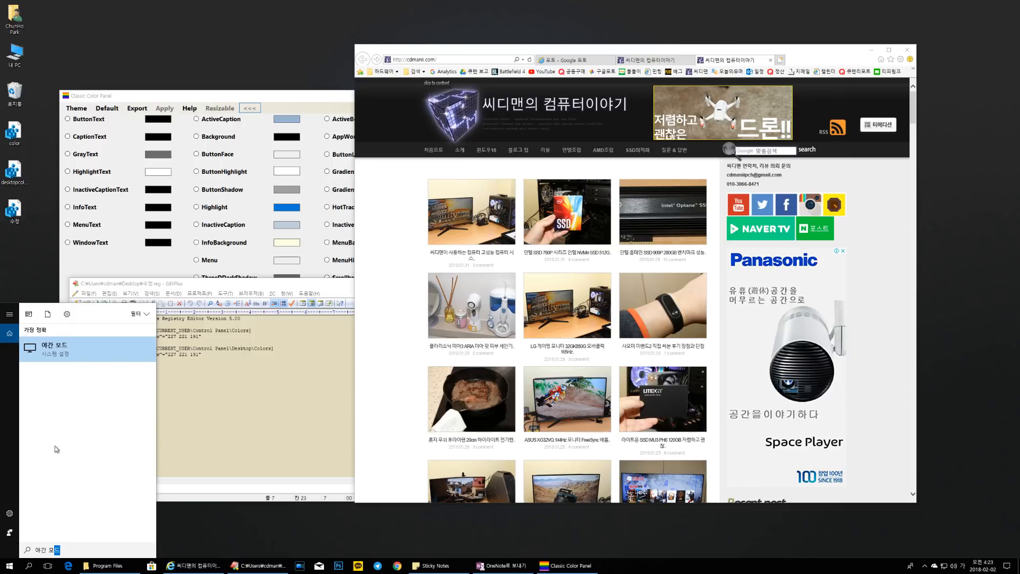
{"action": "left_click", "coordinate": [60, 359]}
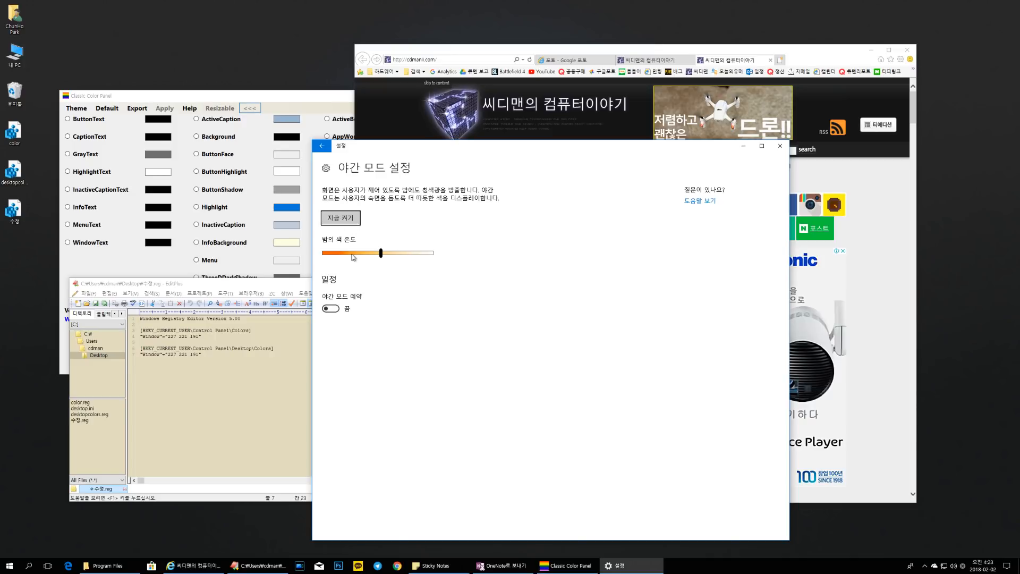
- Set the night colour temperature slider to about three quarters of its range and close the settings window
{"action": "left_click_drag", "start_coordinate": [380, 252], "coordinate": [412, 260]}
{"action": "left_click_drag", "start_coordinate": [408, 257], "coordinate": [407, 258]}
{"action": "left_click_drag", "start_coordinate": [477, 152], "coordinate": [446, 142]}
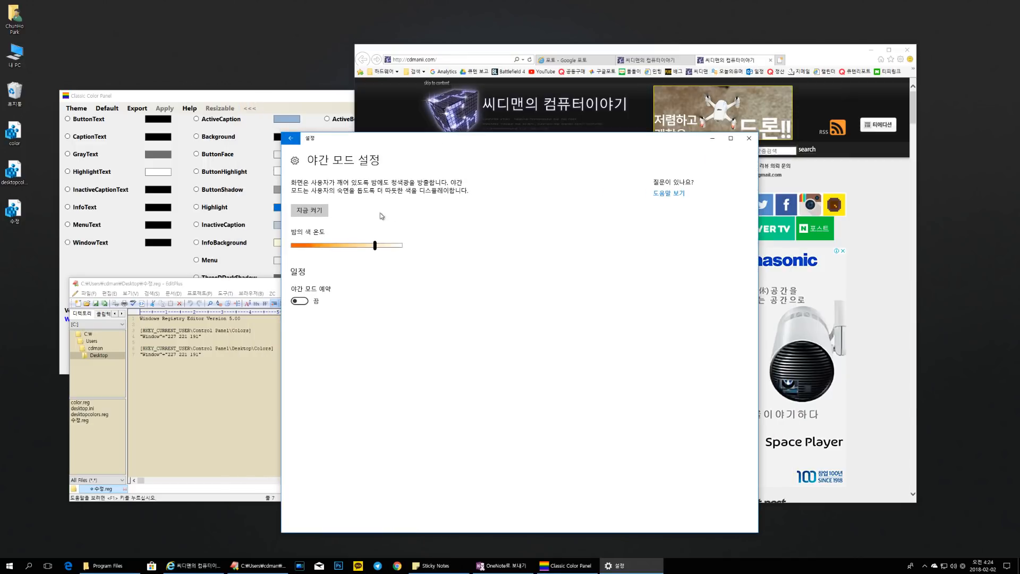
{"action": "left_click", "coordinate": [749, 138]}
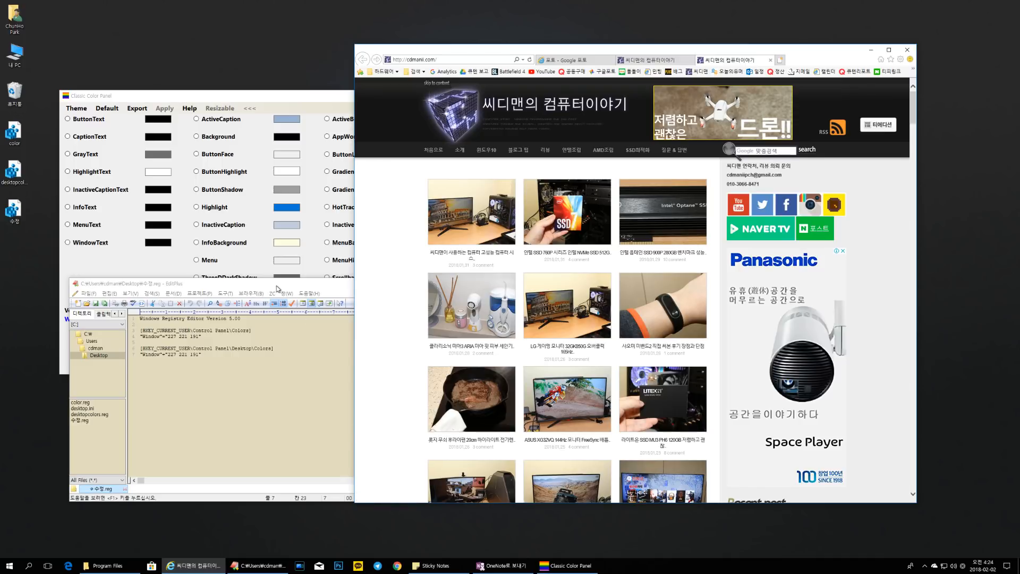
- Close the EditPlus window showing 수정.reg and the Classic Color Panel
{"action": "left_click", "coordinate": [277, 288]}
{"action": "left_click", "coordinate": [447, 284]}
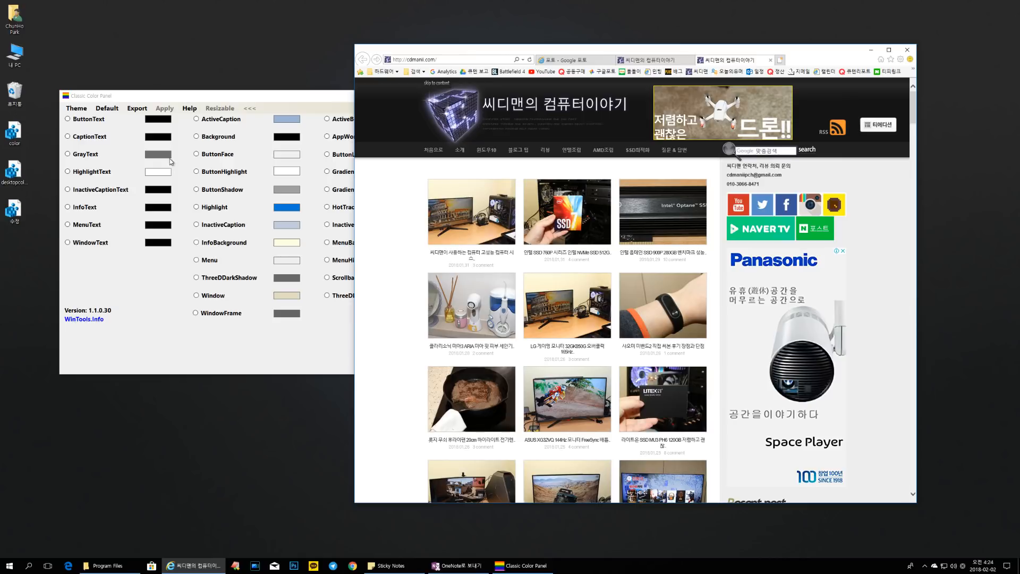
{"action": "left_click_drag", "start_coordinate": [316, 95], "coordinate": [368, 125]}
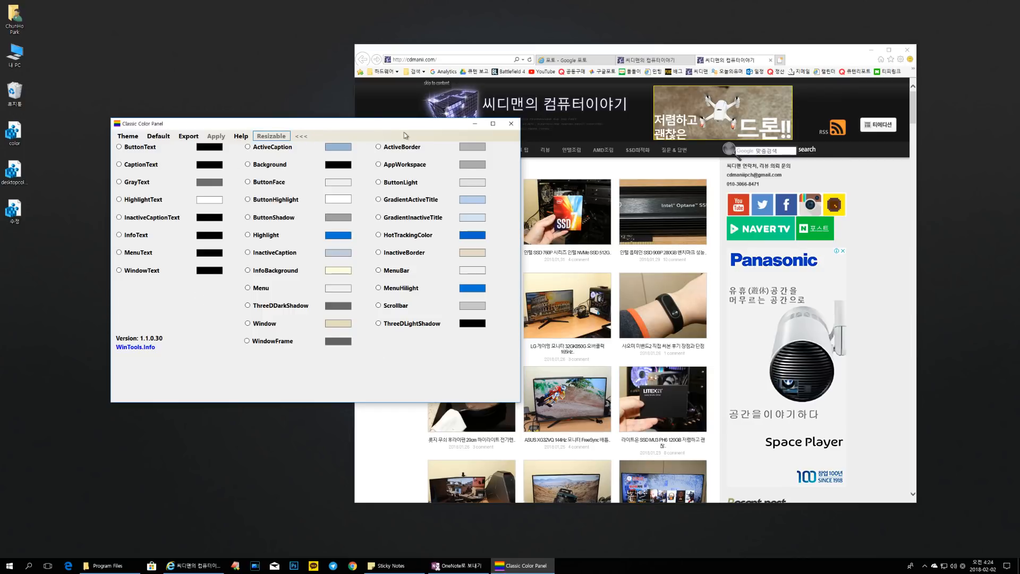
{"action": "left_click_drag", "start_coordinate": [385, 127], "coordinate": [359, 130]}
{"action": "left_click", "coordinate": [484, 126]}
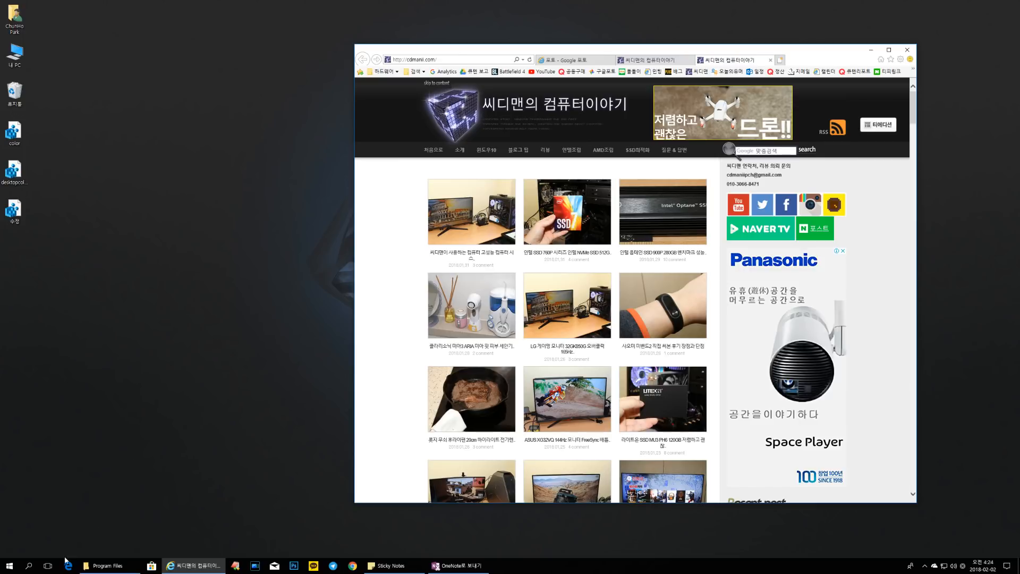
- Search Windows for 고대비, open the high contrast settings and move the settings window clear of the browser page
{"action": "left_click", "coordinate": [29, 565]}
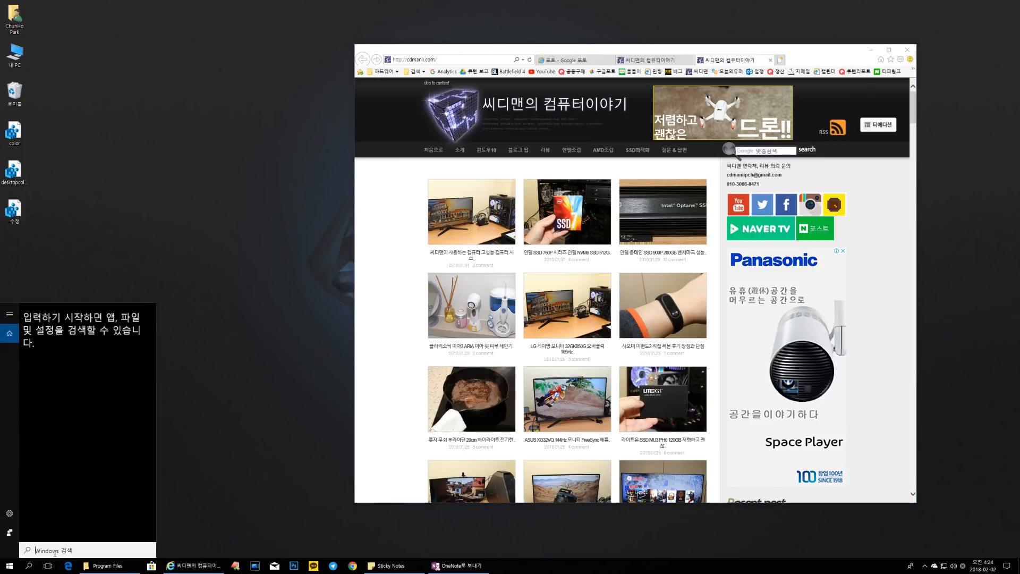
{"action": "type", "text": "고대비"}
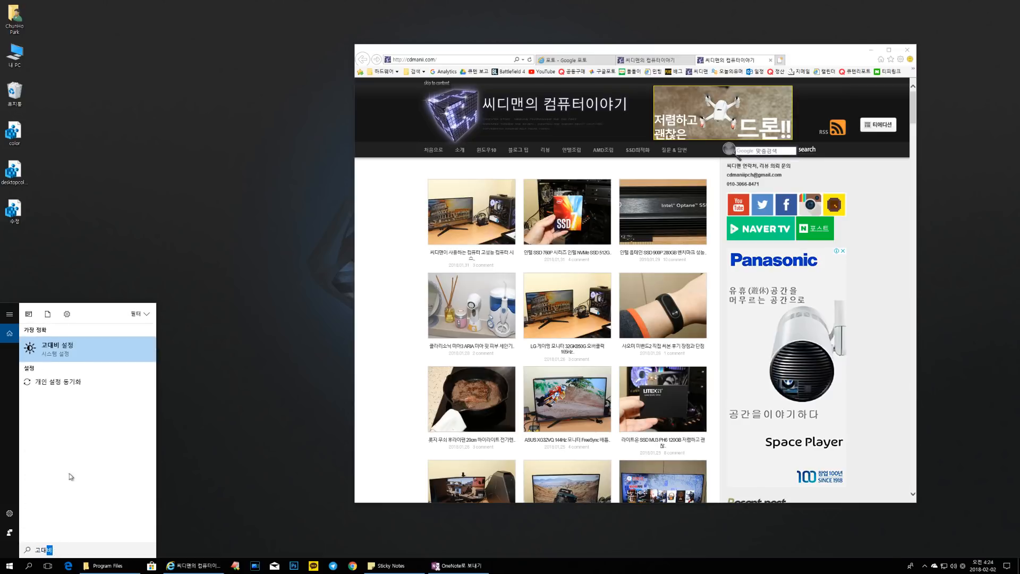
{"action": "left_click", "coordinate": [64, 355]}
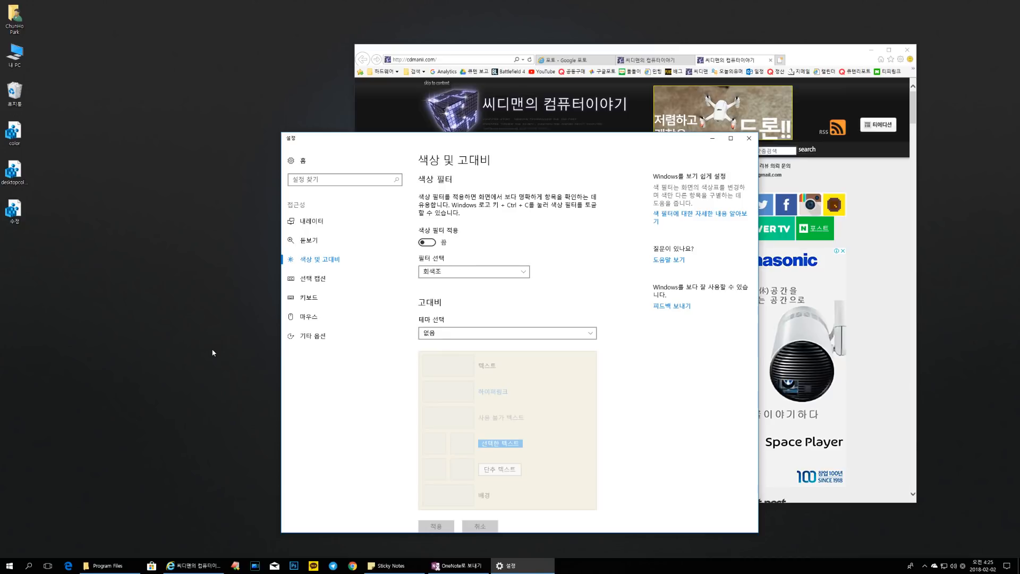
{"action": "left_click_drag", "start_coordinate": [490, 139], "coordinate": [359, 111]}
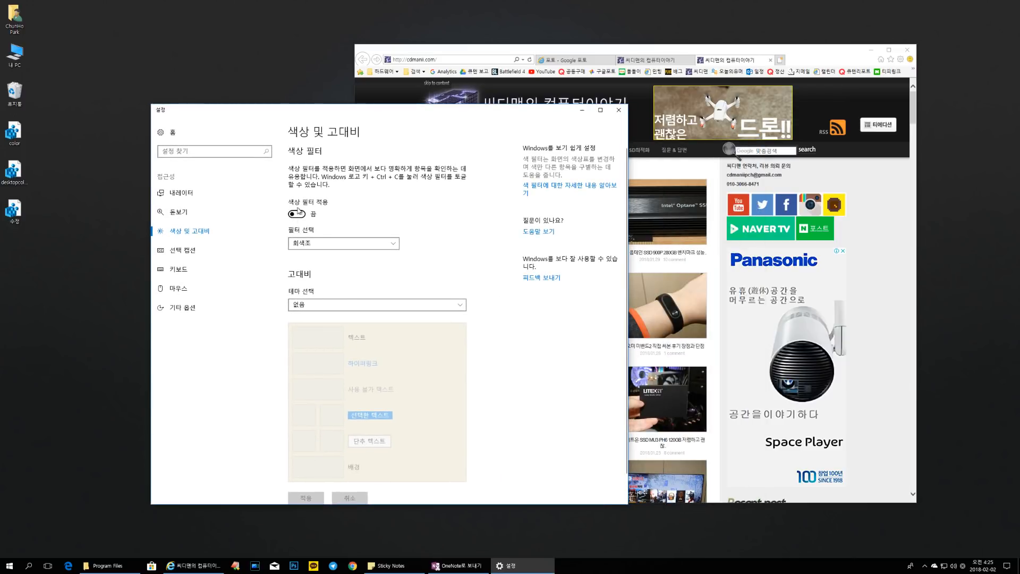
- Turn on the colour filter with 회색조 and rearrange the settings and browser windows to compare them
{"action": "left_click", "coordinate": [298, 214]}
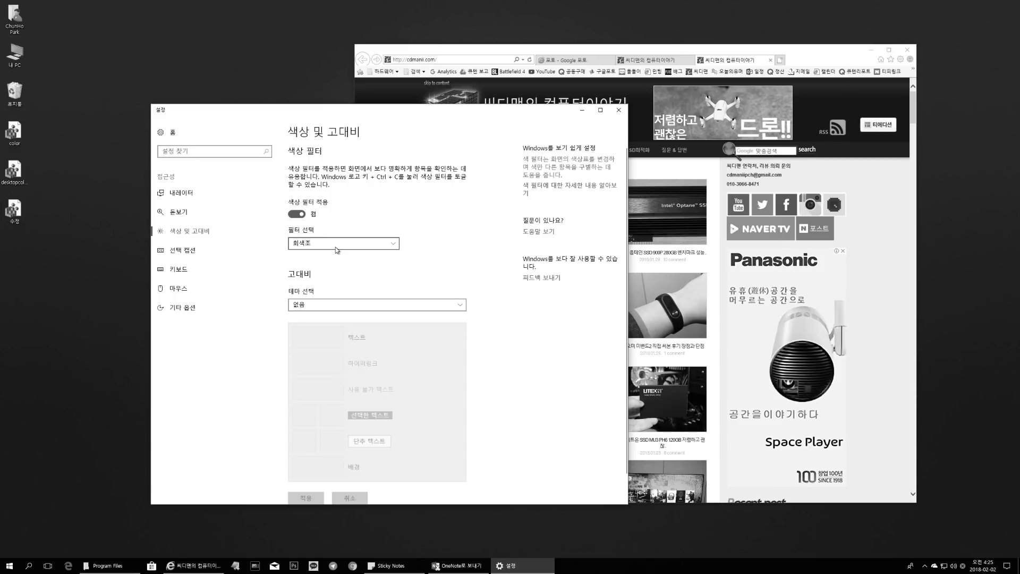
{"action": "left_click_drag", "start_coordinate": [446, 111], "coordinate": [371, 92]}
{"action": "left_click_drag", "start_coordinate": [683, 53], "coordinate": [706, 52]}
{"action": "left_click_drag", "start_coordinate": [349, 90], "coordinate": [393, 99]}
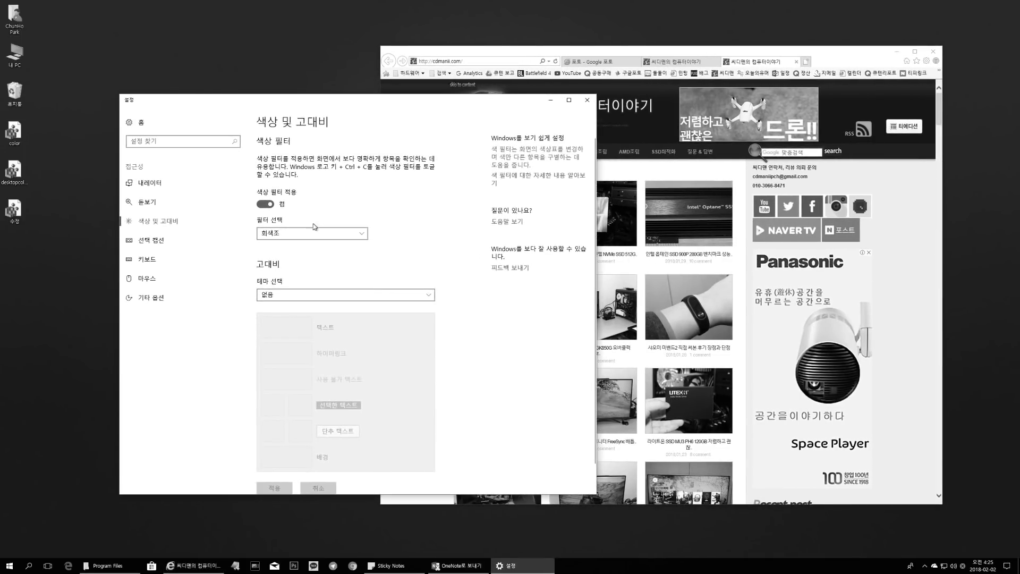
- Switch the colour filter to 반전 and move the settings window aside to show the web page
{"action": "left_click", "coordinate": [307, 232]}
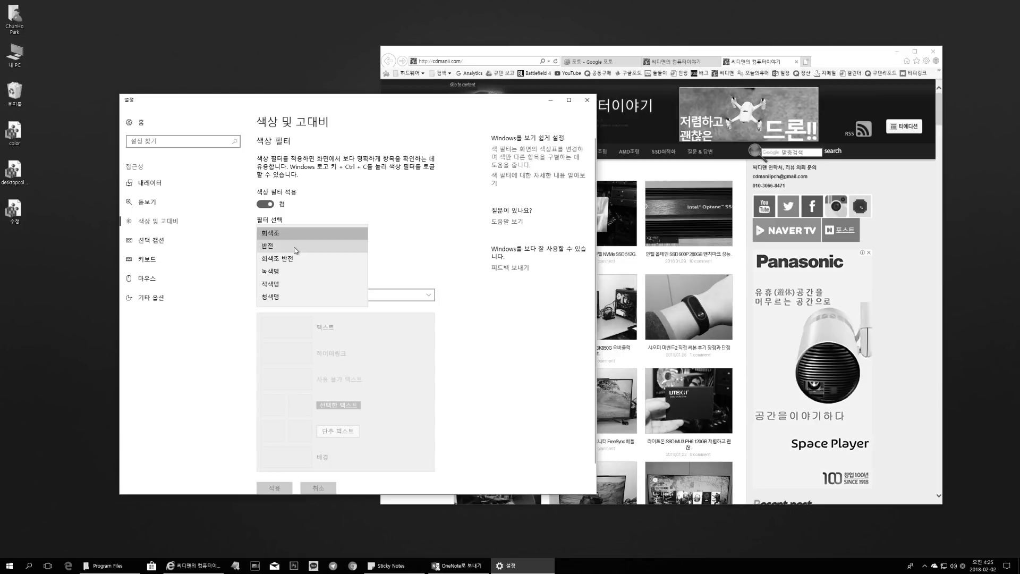
{"action": "left_click", "coordinate": [295, 247]}
{"action": "left_click_drag", "start_coordinate": [415, 105], "coordinate": [328, 107]}
{"action": "left_click_drag", "start_coordinate": [633, 55], "coordinate": [632, 50]}
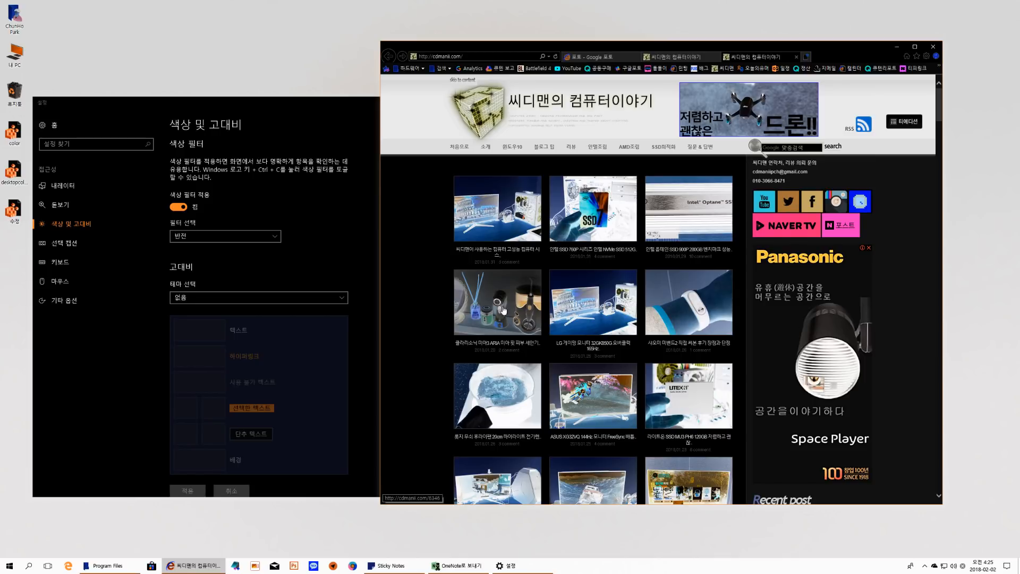
- Reposition the settings window and change the colour filter to 회색조 반전
{"action": "left_click_drag", "start_coordinate": [284, 110], "coordinate": [314, 94]}
{"action": "left_click", "coordinate": [229, 224]}
{"action": "left_click", "coordinate": [227, 242]}
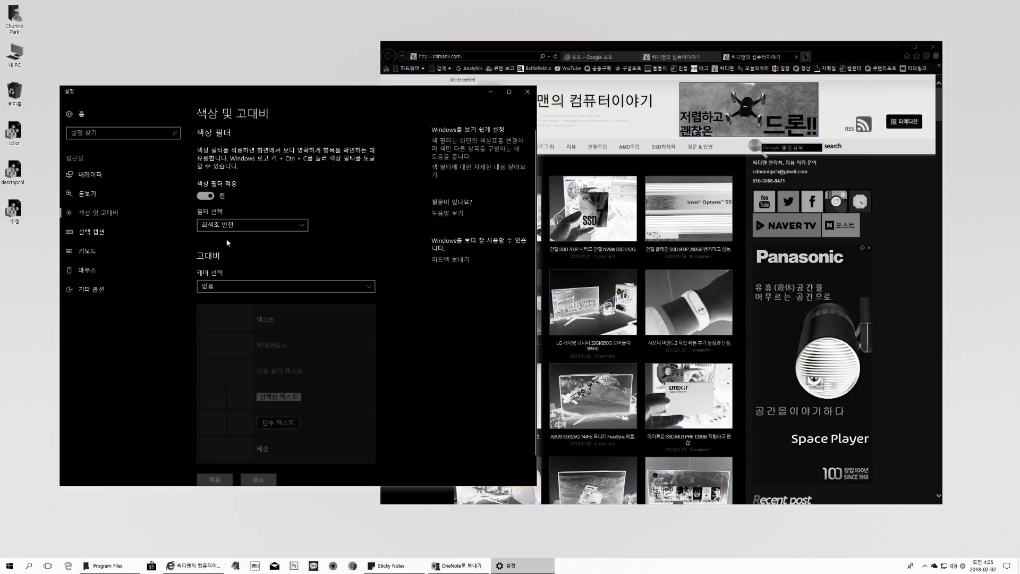
- Step through further colour filters to 청색맹, and switch the colour filter off
{"action": "left_click", "coordinate": [228, 225]}
{"action": "left_click", "coordinate": [221, 250]}
{"action": "left_click", "coordinate": [232, 224]}
{"action": "left_click", "coordinate": [220, 242]}
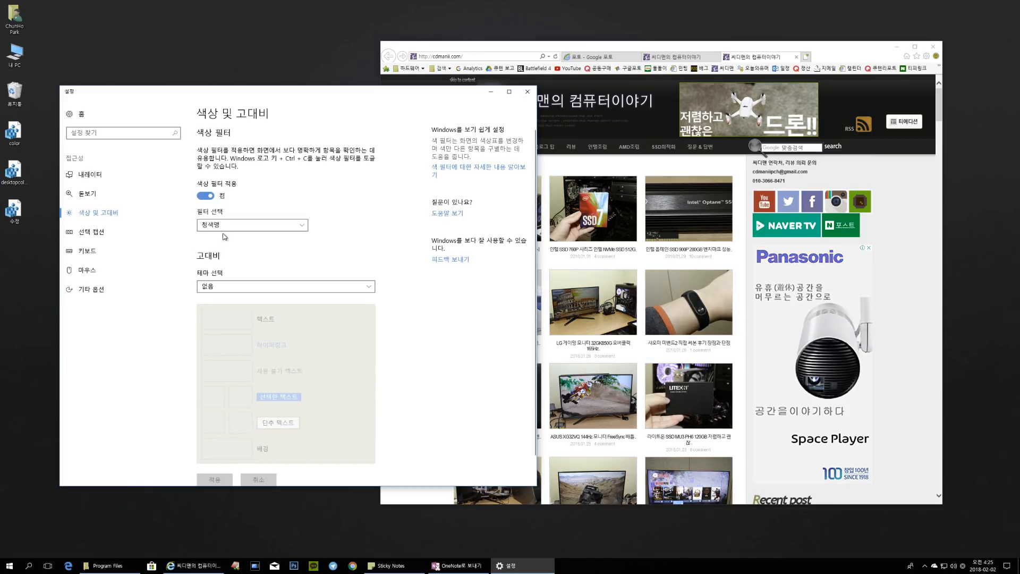
{"action": "left_click", "coordinate": [211, 197]}
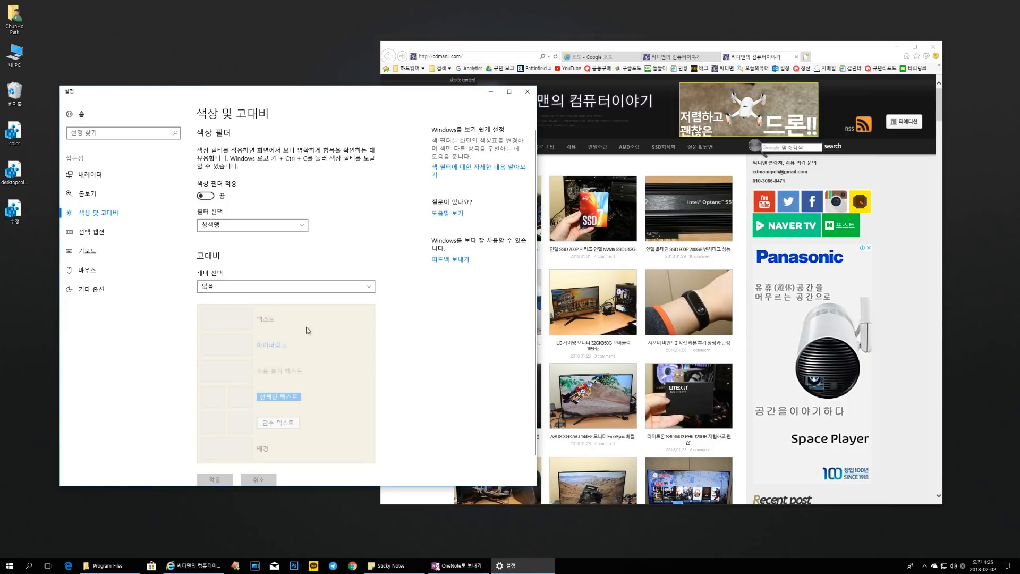
- Review the available high contrast themes, keep 없음 selected and close the settings window
{"action": "scroll", "coordinate": [298, 326], "scroll_direction": "down", "scroll_amount": 1}
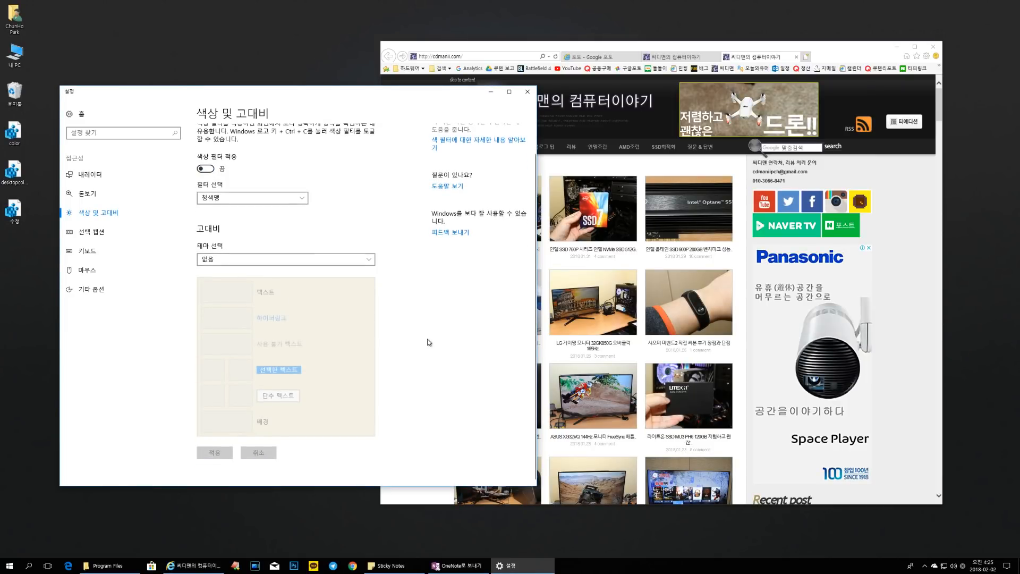
{"action": "left_click", "coordinate": [222, 260]}
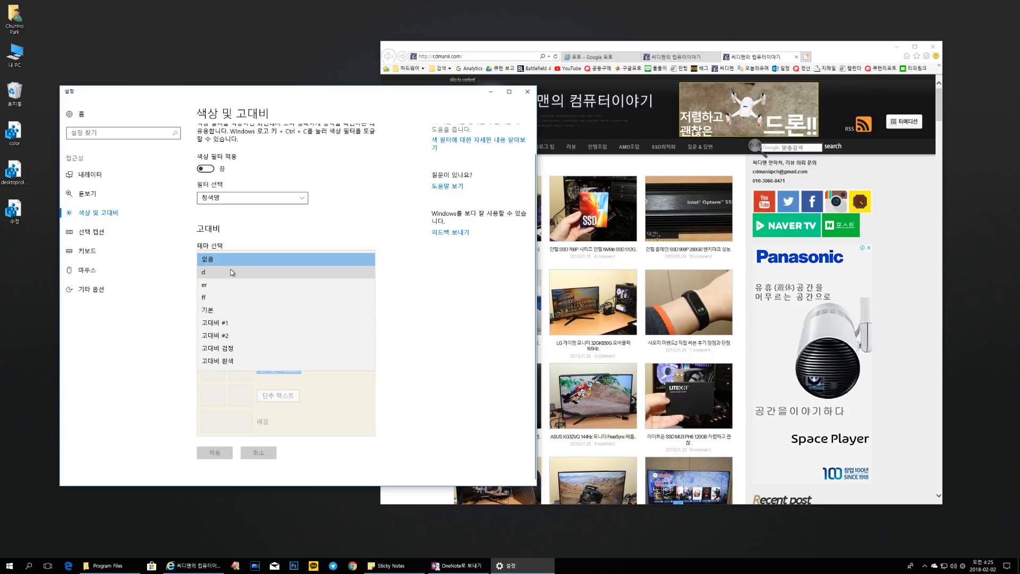
{"action": "left_click", "coordinate": [237, 261]}
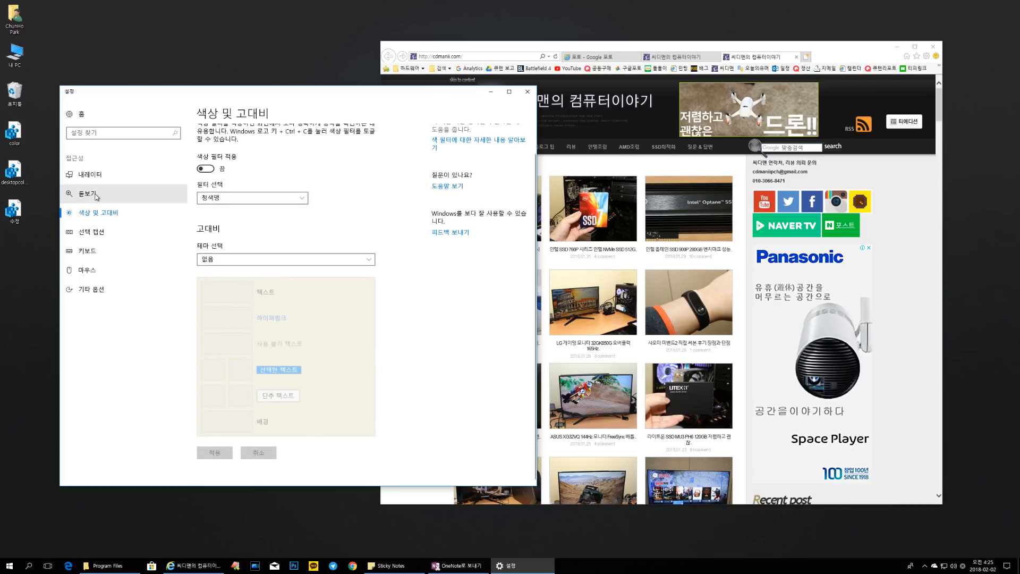
{"action": "left_click", "coordinate": [527, 92]}
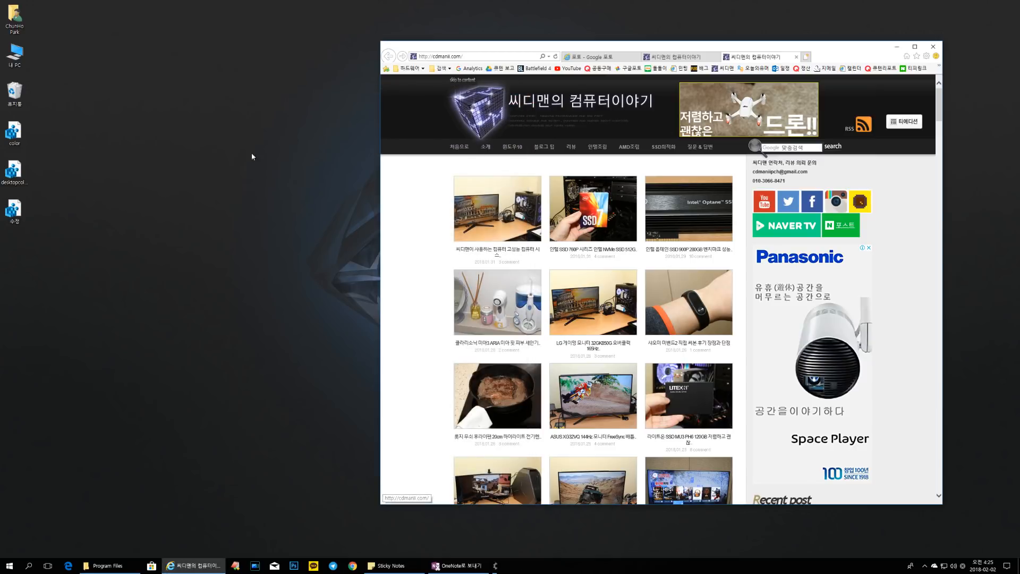
- Open the desktop's personalization settings and go to the default app mode options on the 색 page
{"action": "right_click", "coordinate": [175, 192]}
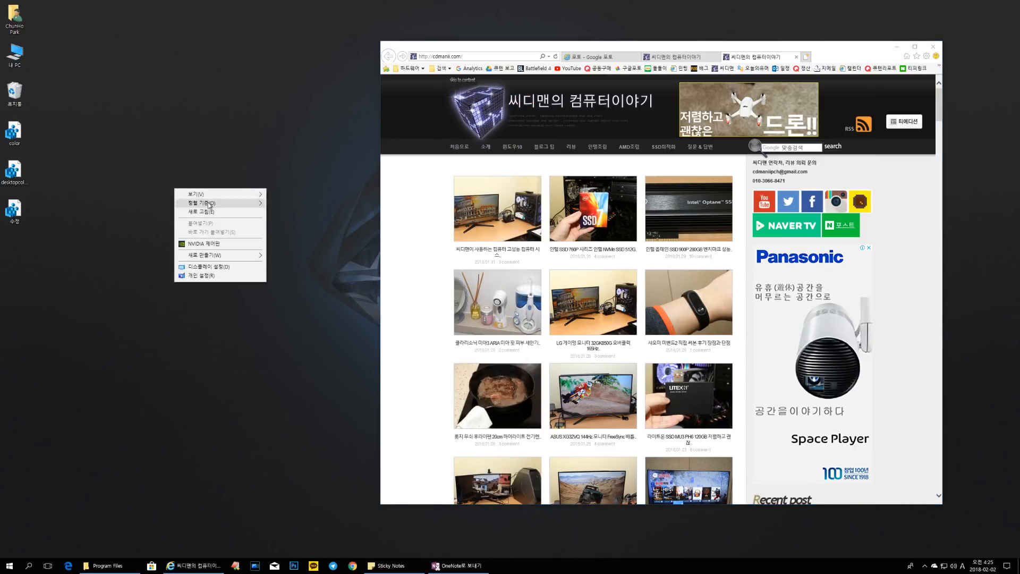
{"action": "right_click", "coordinate": [160, 158]}
{"action": "left_click", "coordinate": [187, 246]}
{"action": "left_click", "coordinate": [77, 192]}
{"action": "scroll", "coordinate": [289, 406], "scroll_direction": "down", "scroll_amount": 3}
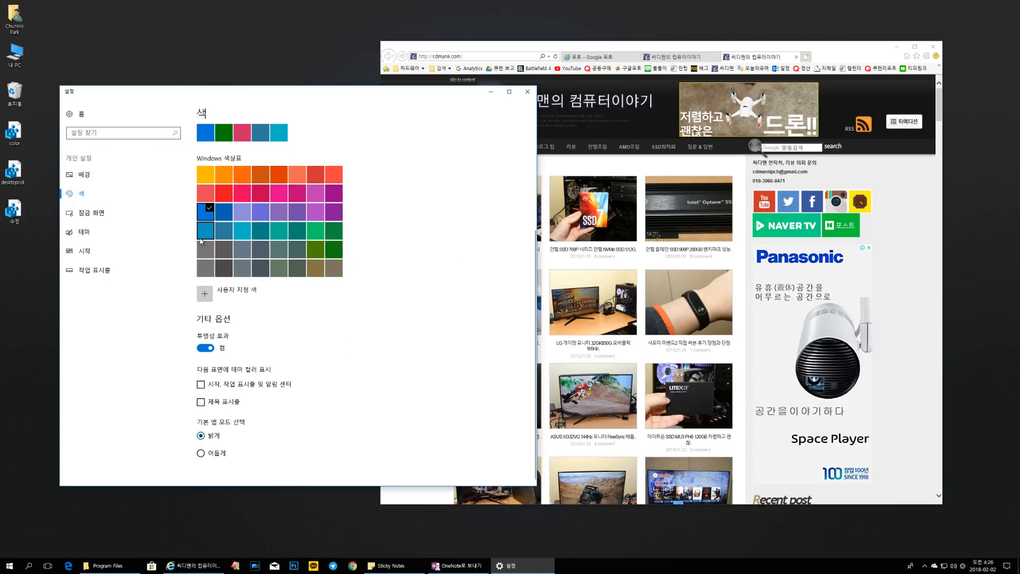
- Arrange the settings and browser windows side by side and set the default app mode to 어둡게
{"action": "left_click_drag", "start_coordinate": [308, 94], "coordinate": [310, 116]}
{"action": "left_click_drag", "start_coordinate": [629, 59], "coordinate": [658, 72]}
{"action": "left_click_drag", "start_coordinate": [332, 115], "coordinate": [339, 91]}
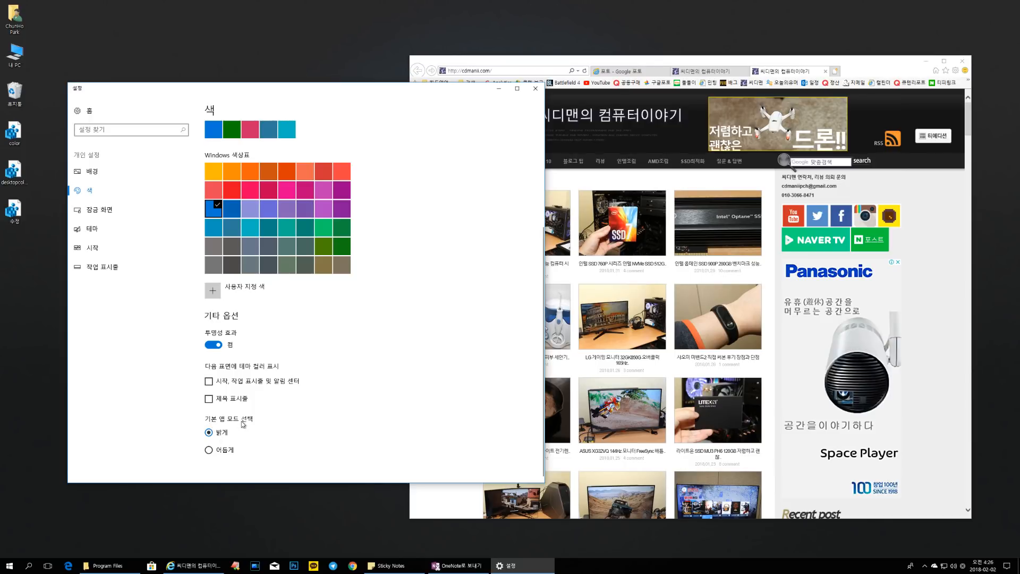
{"action": "left_click", "coordinate": [209, 450]}
{"action": "mouse_move", "coordinate": [275, 80]}
{"action": "left_mouse_down"}
{"action": "mouse_move", "coordinate": [375, 114]}
{"action": "mouse_move", "coordinate": [219, 80]}
{"action": "mouse_move", "coordinate": [416, 104]}
{"action": "mouse_move", "coordinate": [291, 88]}
{"action": "left_mouse_up"}
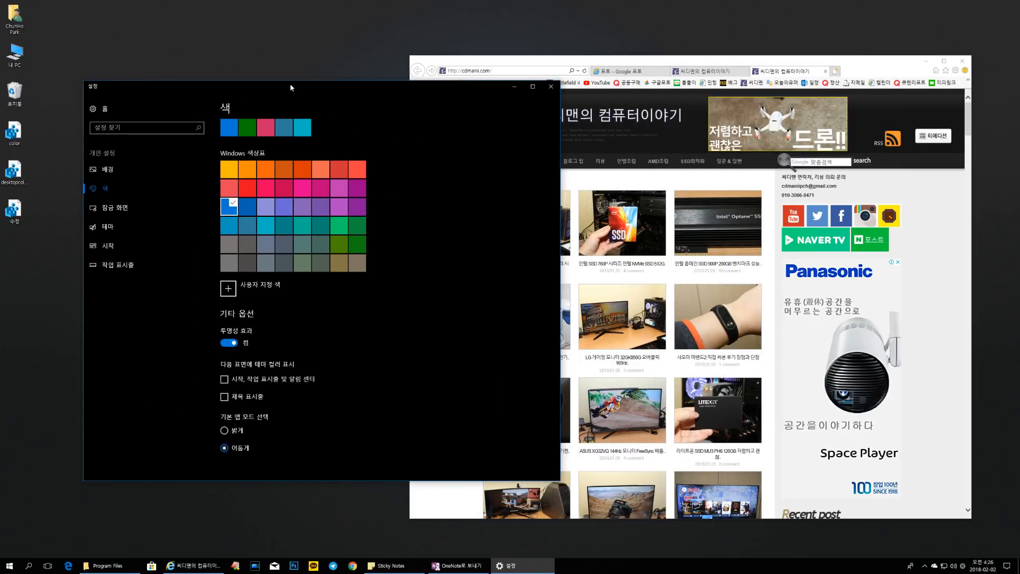
- Check how the 내 PC window and the Start menu look in the dark app mode, closing each again
{"action": "double_click", "coordinate": [15, 53]}
{"action": "left_click_drag", "start_coordinate": [348, 176], "coordinate": [460, 175]}
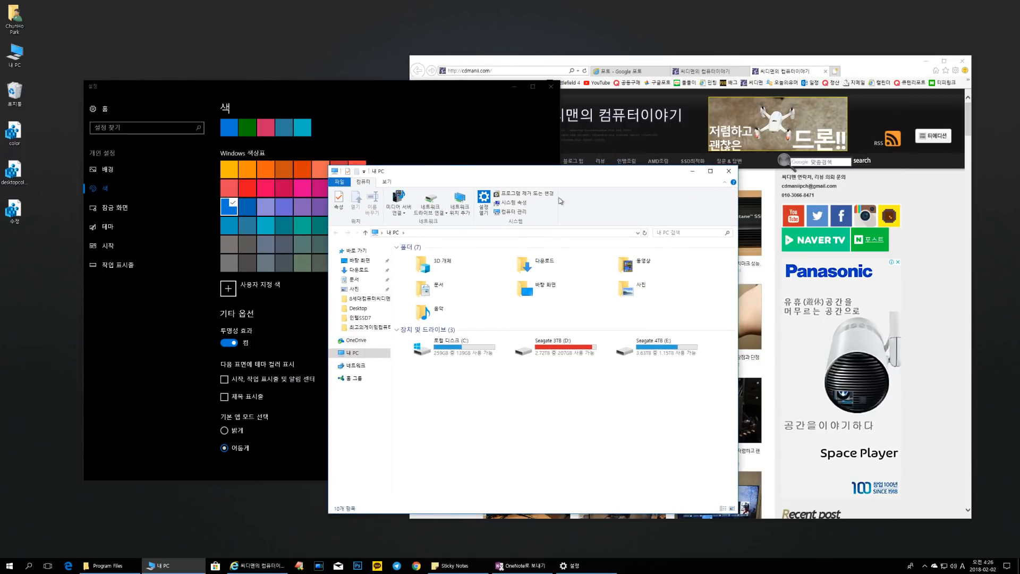
{"action": "left_click", "coordinate": [728, 171]}
{"action": "left_click_drag", "start_coordinate": [293, 88], "coordinate": [269, 79]}
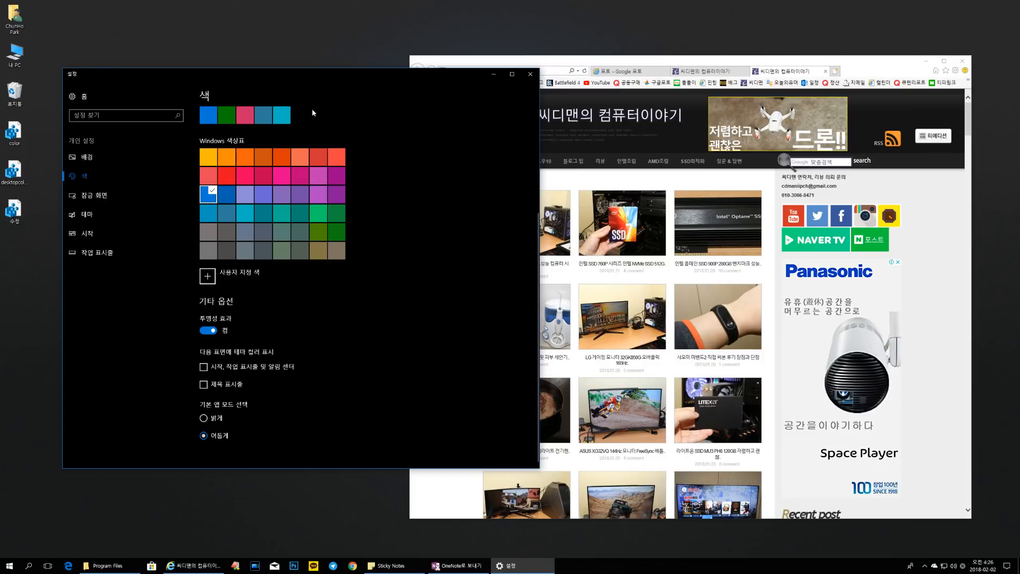
{"action": "mouse_move", "coordinate": [327, 78]}
{"action": "left_mouse_down"}
{"action": "mouse_move", "coordinate": [405, 105]}
{"action": "mouse_move", "coordinate": [332, 83]}
{"action": "left_mouse_up"}
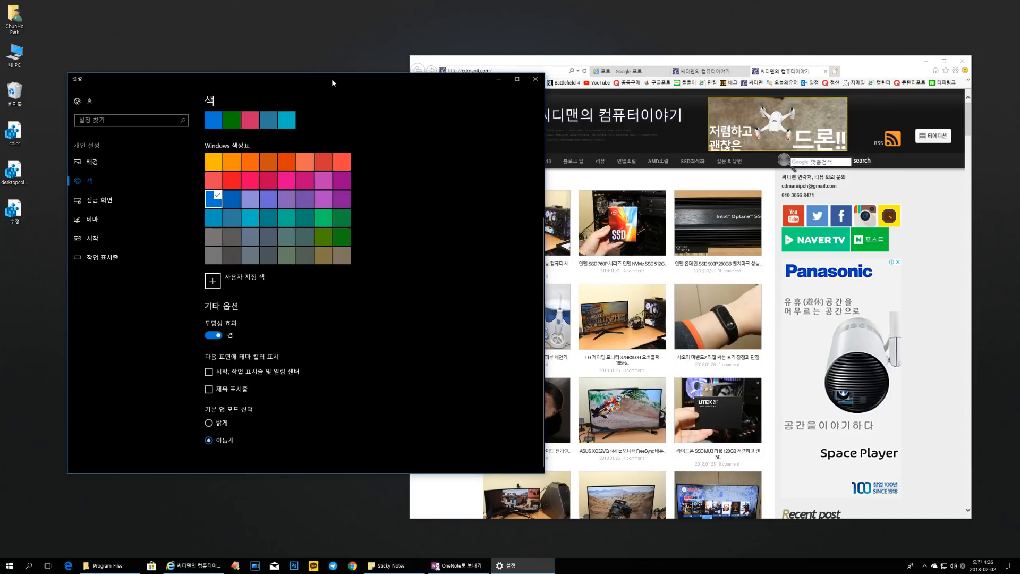
{"action": "left_click", "coordinate": [10, 565]}
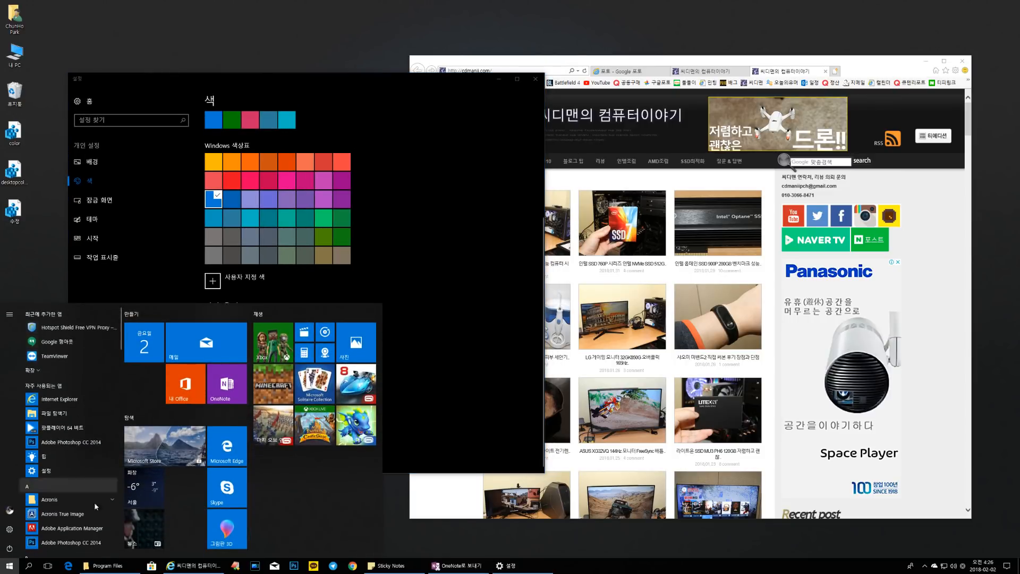
{"action": "left_click", "coordinate": [107, 471]}
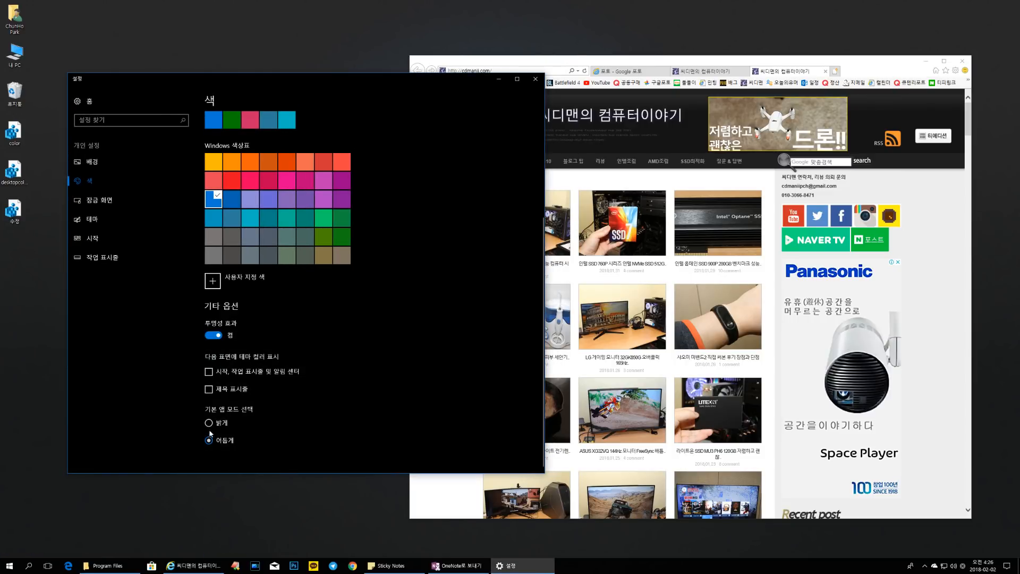
- Set the default app mode back to 밝게 and widen the settings window
{"action": "left_click", "coordinate": [211, 424]}
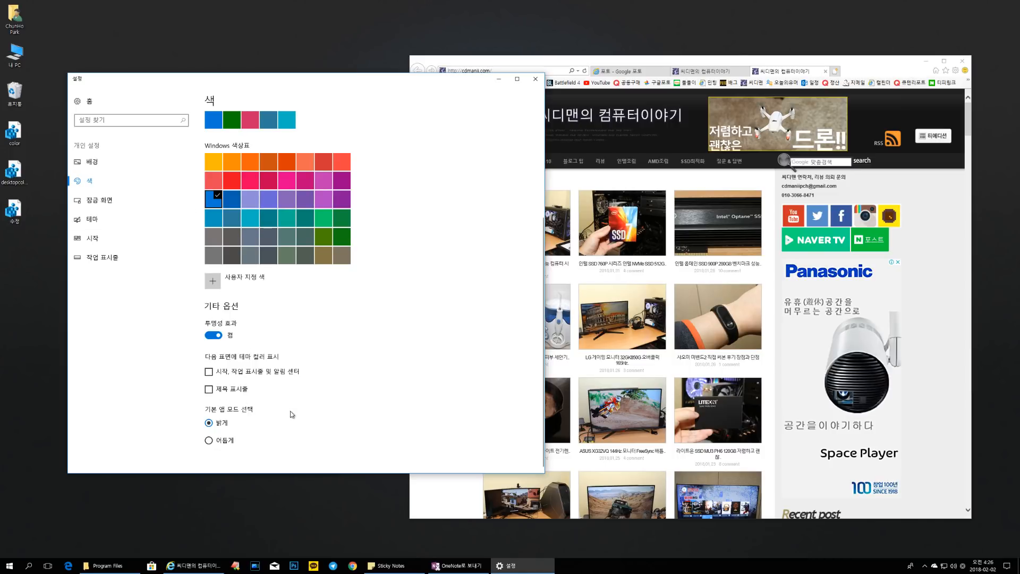
{"action": "left_click_drag", "start_coordinate": [544, 291], "coordinate": [586, 290]}
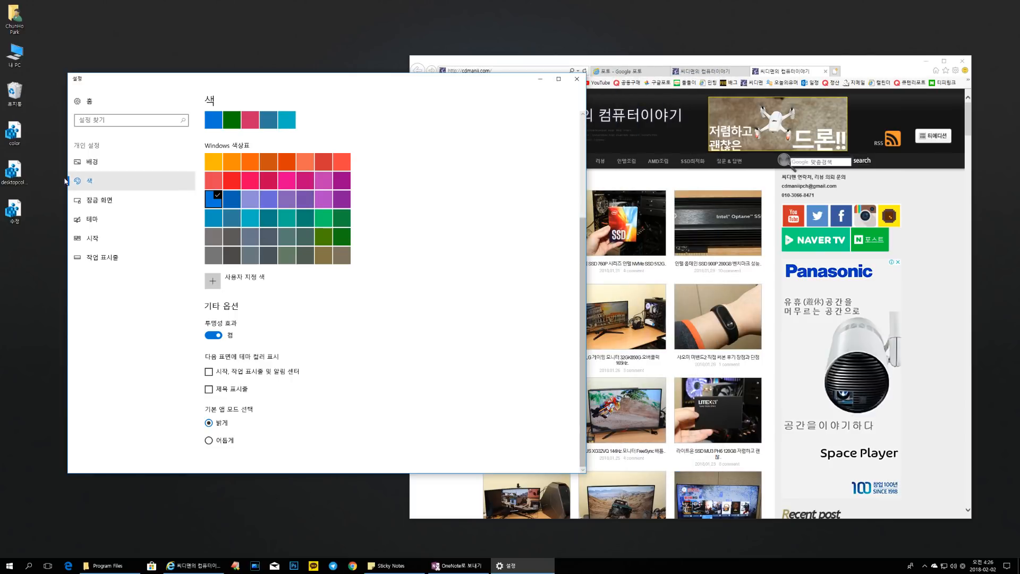
- Open the high contrast settings from the 배경 page and choose the 고대비 #1 theme
{"action": "left_click", "coordinate": [91, 162]}
{"action": "left_click", "coordinate": [506, 205]}
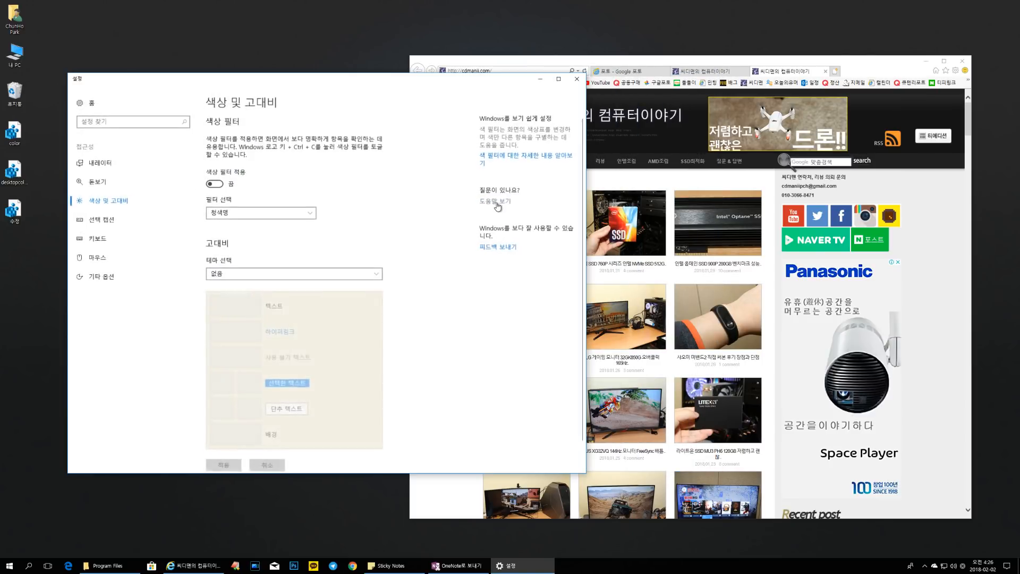
{"action": "scroll", "coordinate": [430, 325], "scroll_direction": "down", "scroll_amount": 1}
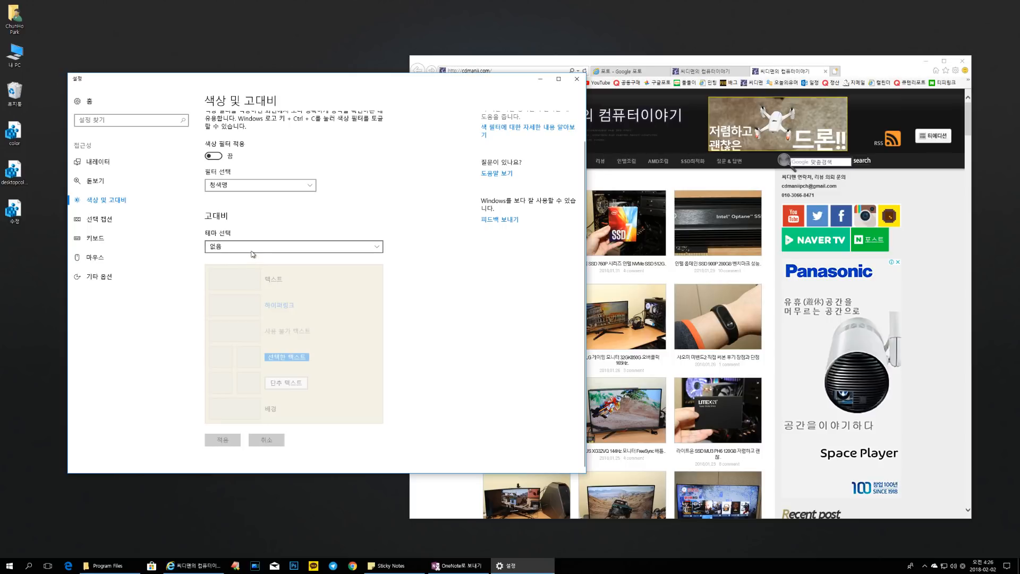
{"action": "left_click", "coordinate": [280, 247]}
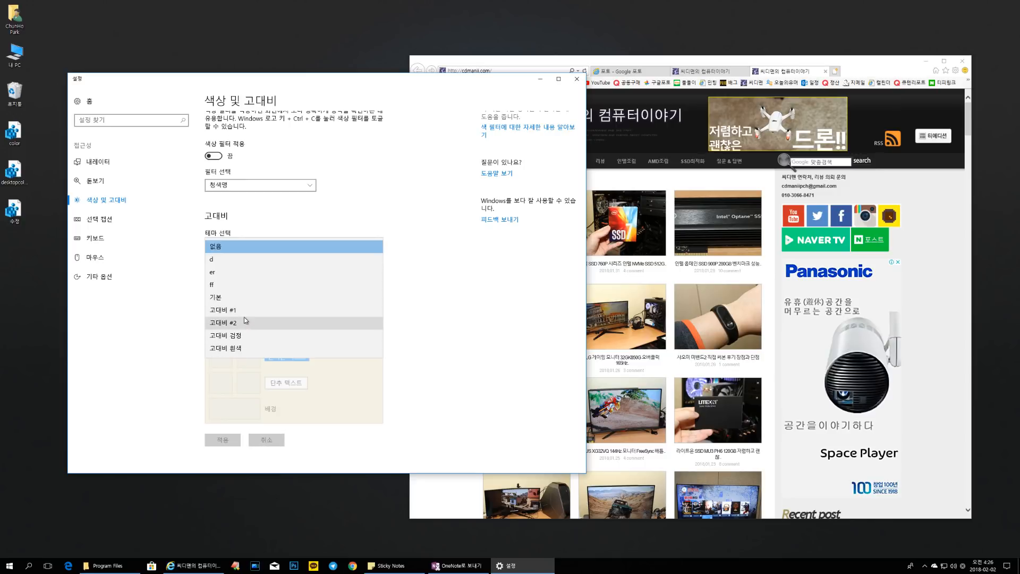
{"action": "left_click", "coordinate": [243, 312]}
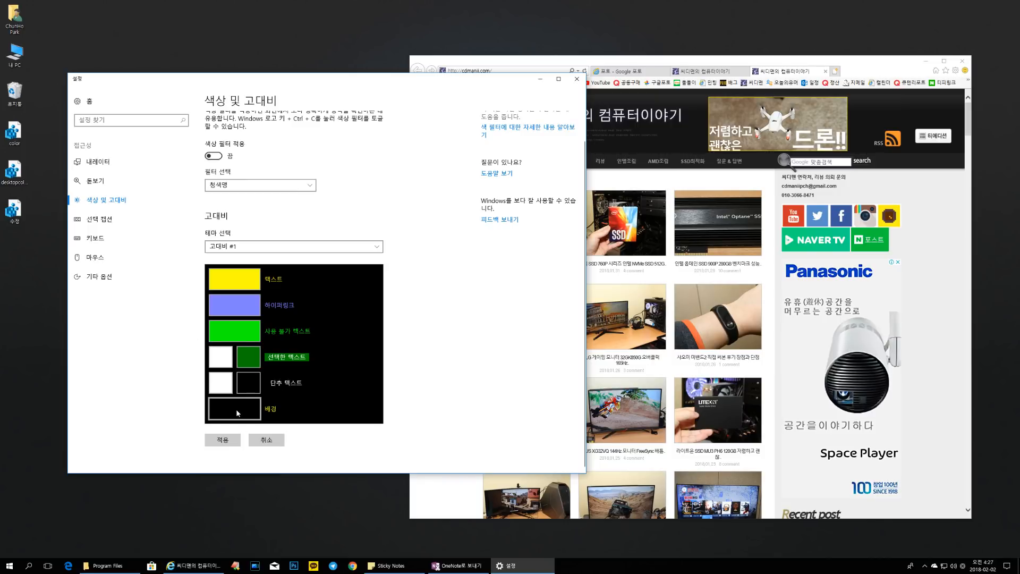
- Change the 텍스트 colour of the high contrast theme to white (#FFFFFF)
{"action": "left_click", "coordinate": [235, 274]}
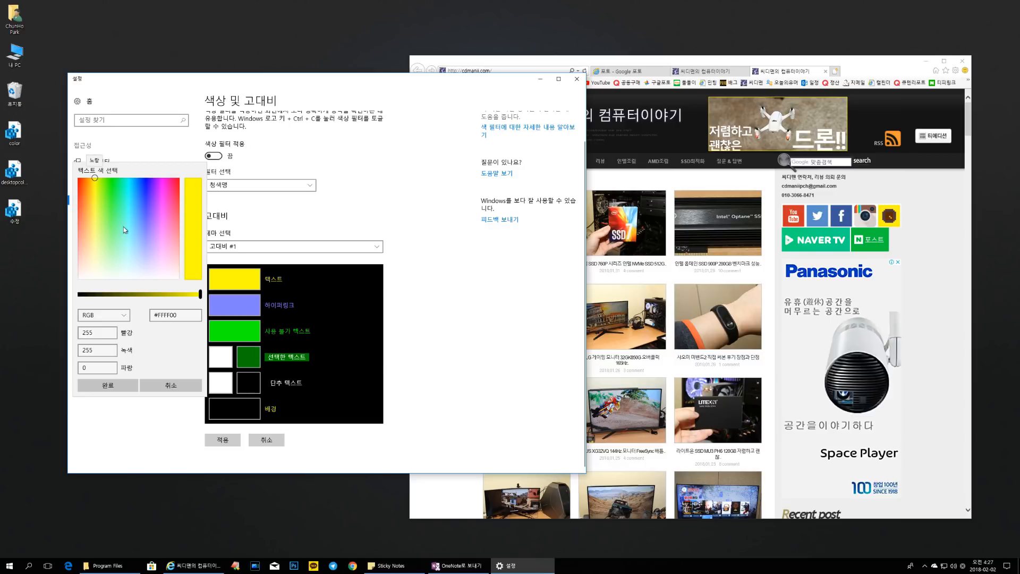
{"action": "left_click_drag", "start_coordinate": [129, 212], "coordinate": [75, 284]}
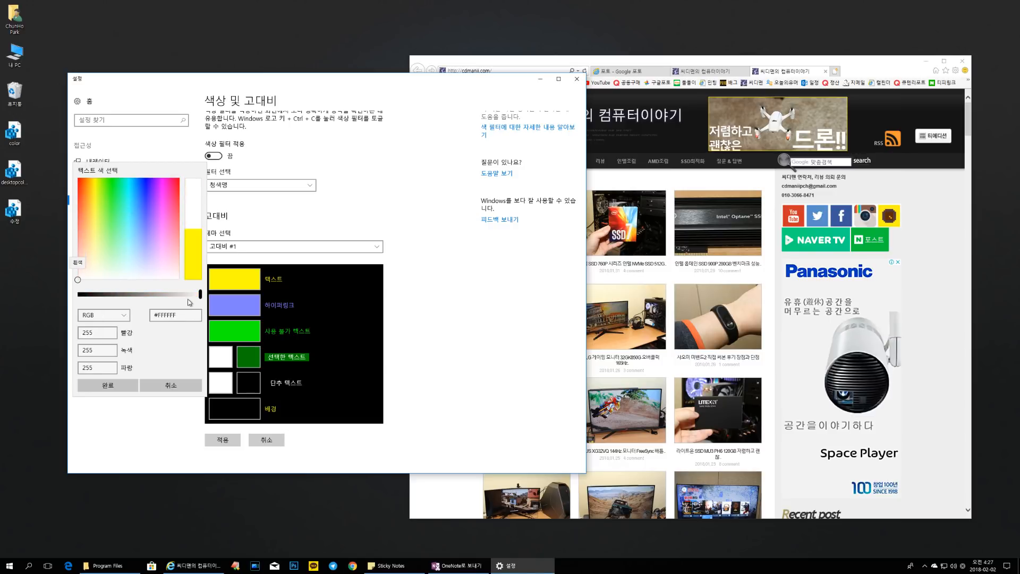
{"action": "left_click", "coordinate": [121, 387]}
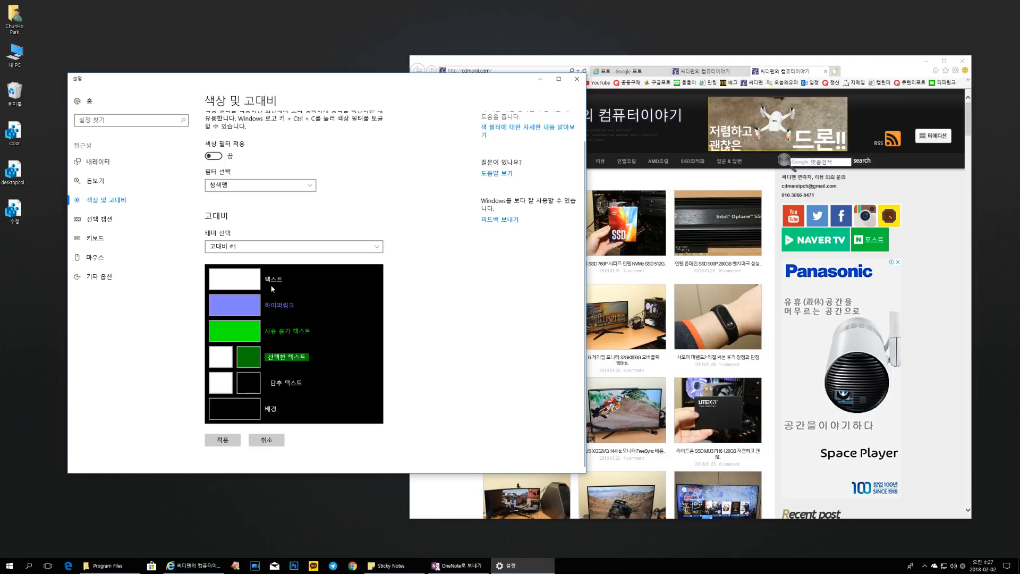
- Apply the edited high contrast theme and save it as a new theme named test
{"action": "left_click", "coordinate": [223, 439]}
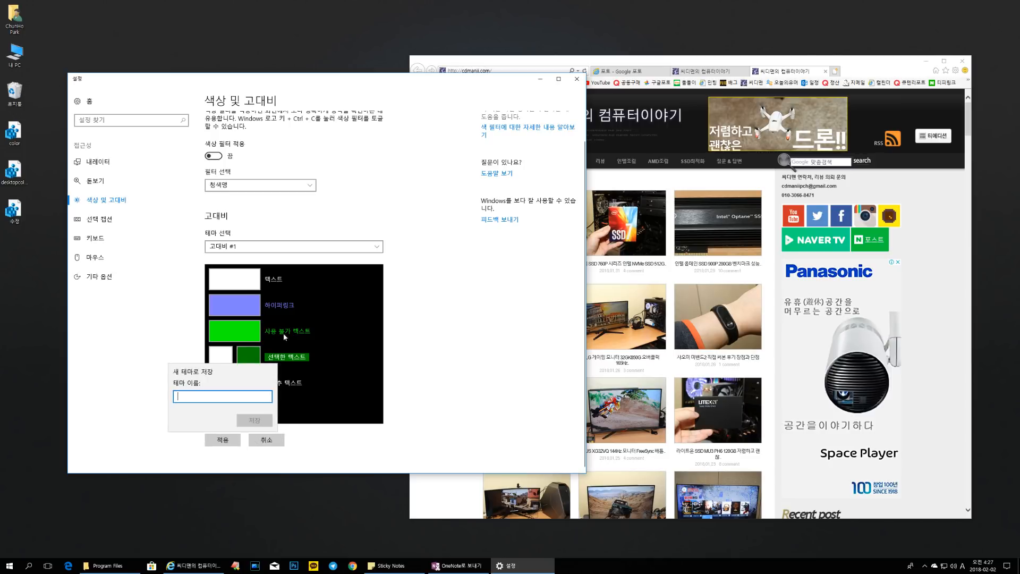
{"action": "type", "text": "test"}
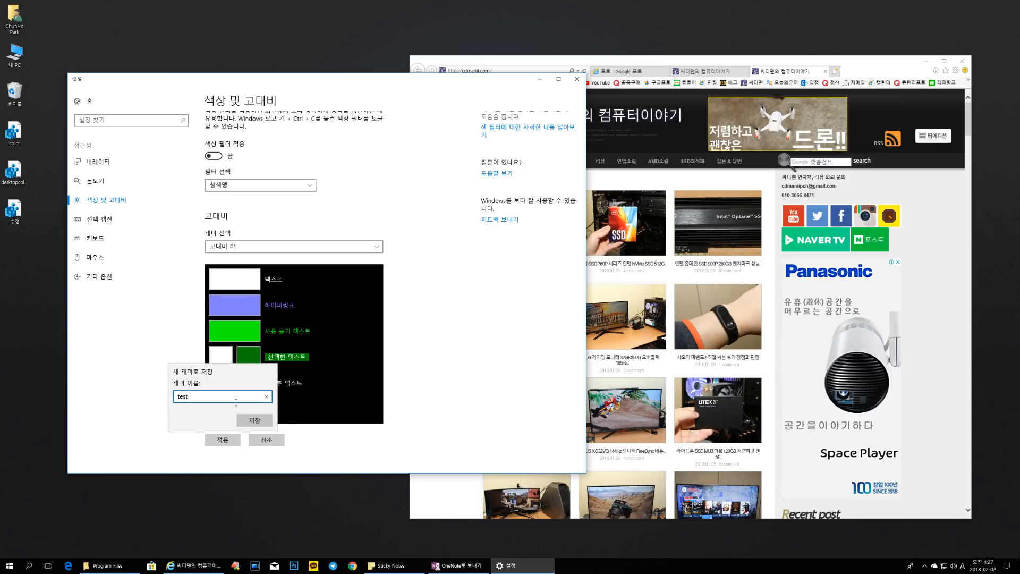
{"action": "left_click", "coordinate": [253, 421]}
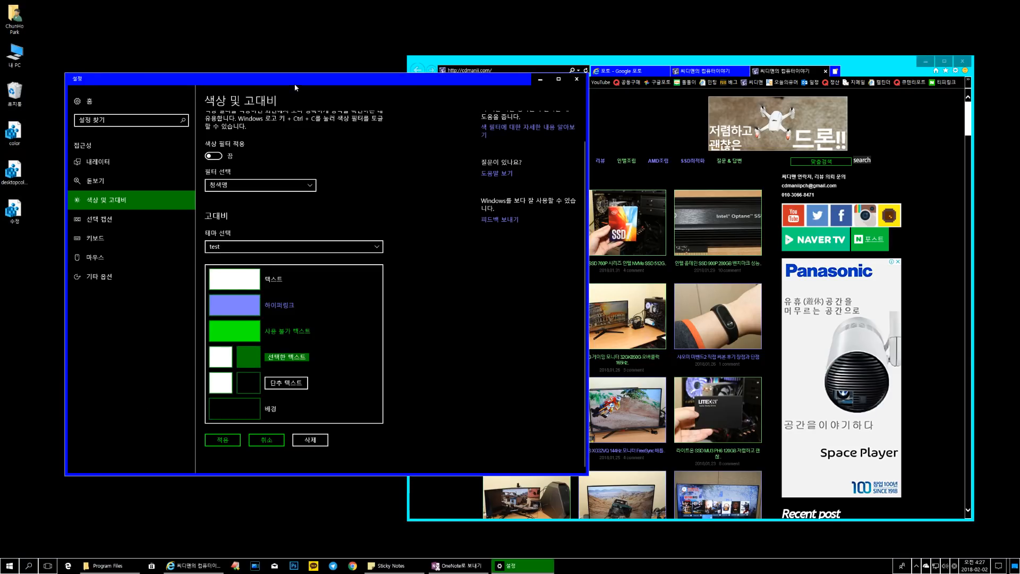
- Rearrange the settings and browser windows to check how they look in the test theme
{"action": "mouse_move", "coordinate": [295, 84]}
{"action": "left_mouse_down"}
{"action": "mouse_move", "coordinate": [583, 182]}
{"action": "mouse_move", "coordinate": [287, 90]}
{"action": "mouse_move", "coordinate": [279, 71]}
{"action": "left_mouse_up"}
{"action": "left_click_drag", "start_coordinate": [659, 65], "coordinate": [640, 54]}
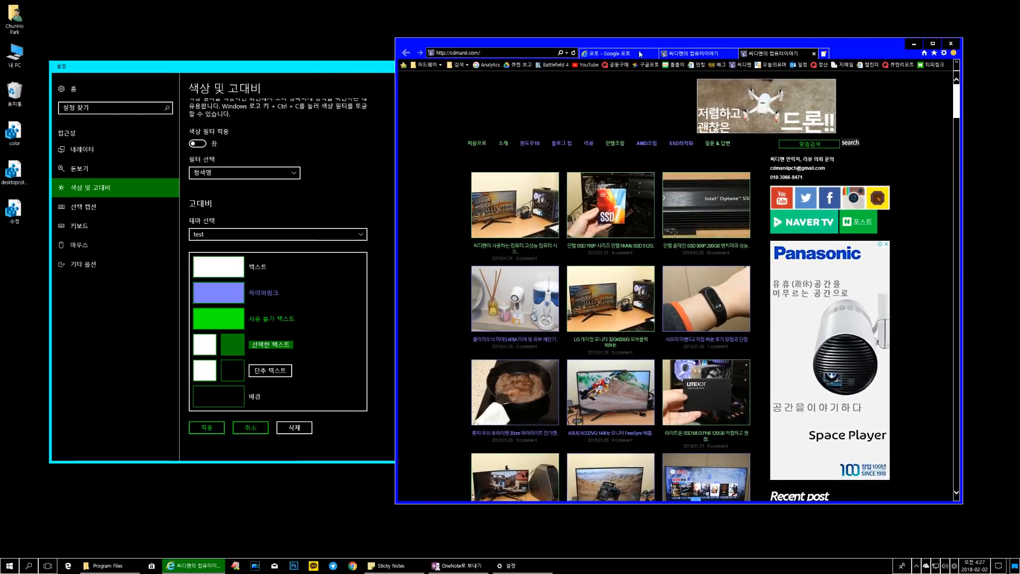
{"action": "mouse_move", "coordinate": [256, 71]}
{"action": "left_mouse_down"}
{"action": "mouse_move", "coordinate": [270, 84]}
{"action": "mouse_move", "coordinate": [257, 83]}
{"action": "left_mouse_up"}
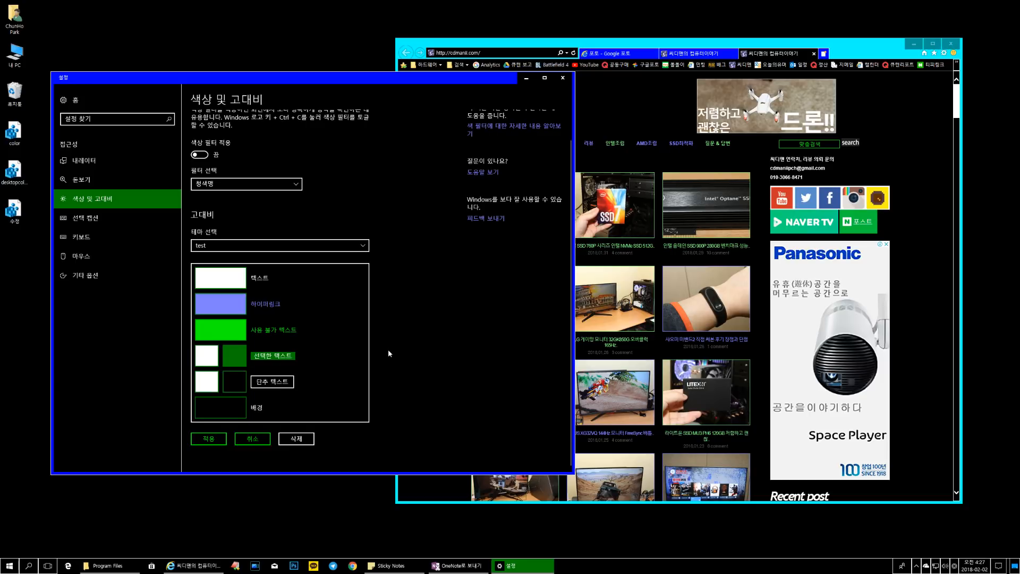
{"action": "mouse_move", "coordinate": [349, 82]}
{"action": "left_mouse_down"}
{"action": "mouse_move", "coordinate": [378, 65]}
{"action": "mouse_move", "coordinate": [370, 120]}
{"action": "mouse_move", "coordinate": [351, 71]}
{"action": "left_mouse_up"}
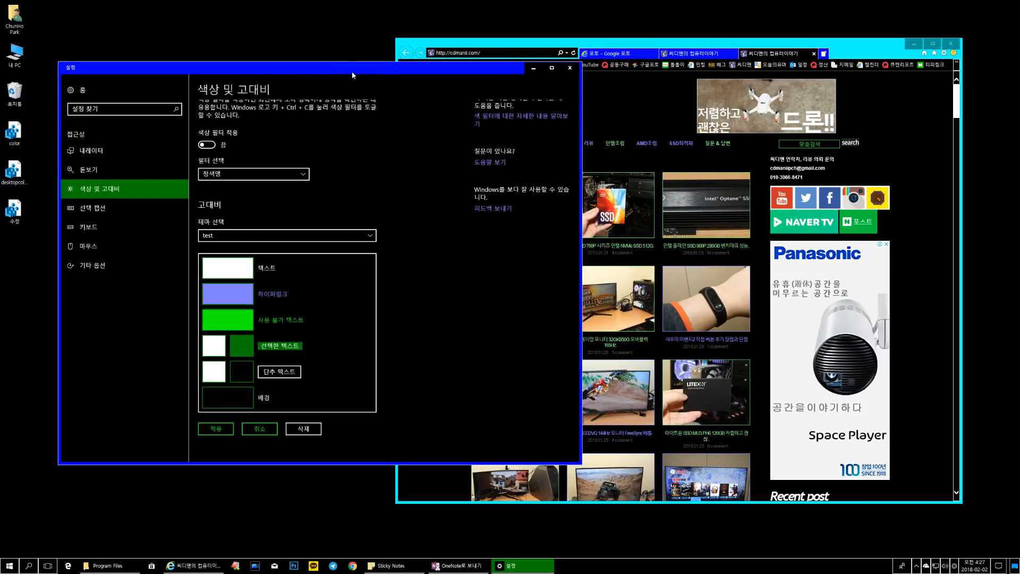
- Change the 배경 colour of the test high contrast theme to light green (#B3CFA6)
{"action": "left_click", "coordinate": [244, 395]}
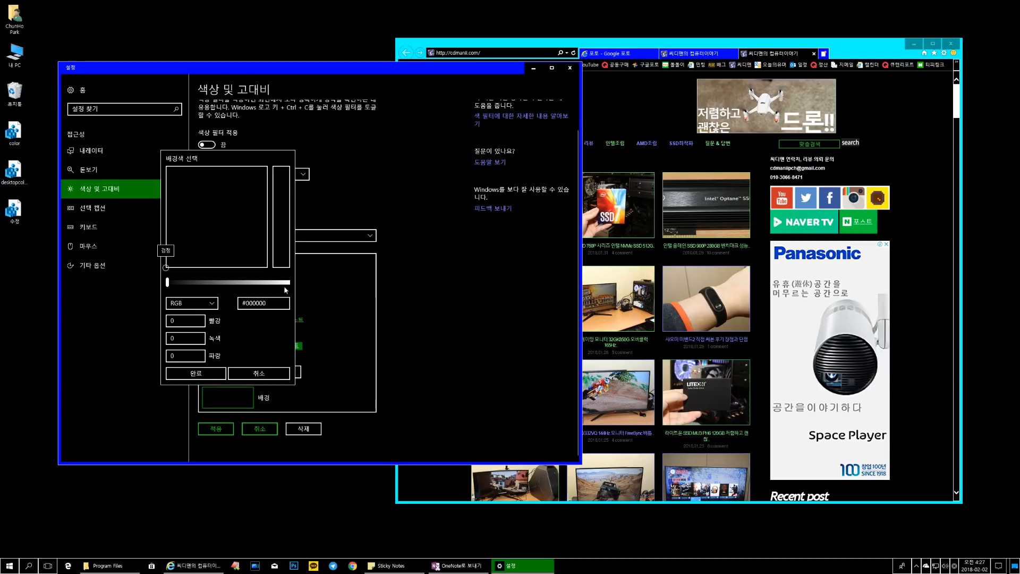
{"action": "left_click_drag", "start_coordinate": [206, 247], "coordinate": [237, 256]}
{"action": "left_click_drag", "start_coordinate": [167, 282], "coordinate": [266, 282]}
{"action": "left_click_drag", "start_coordinate": [216, 250], "coordinate": [195, 248]}
{"action": "left_click", "coordinate": [197, 374]}
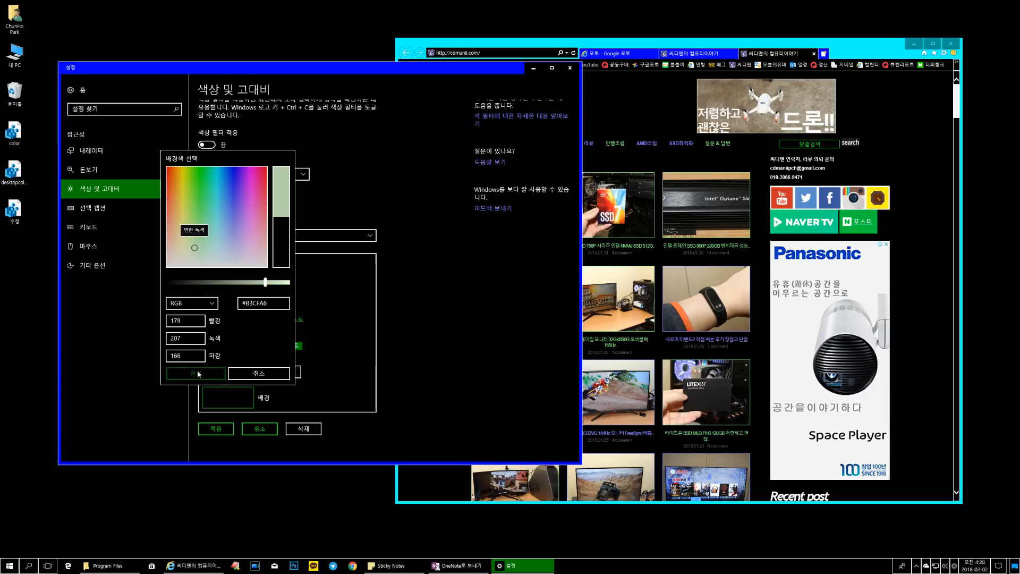
- Apply the theme with the light green background and save it as test2
{"action": "left_click", "coordinate": [225, 432]}
{"action": "type", "text": "test2"}
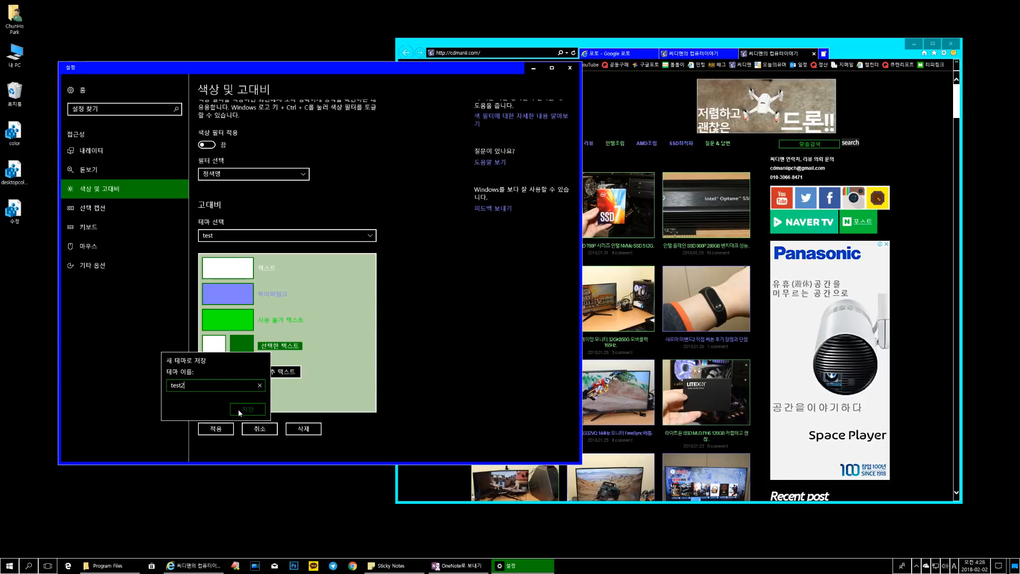
{"action": "left_click", "coordinate": [238, 409]}
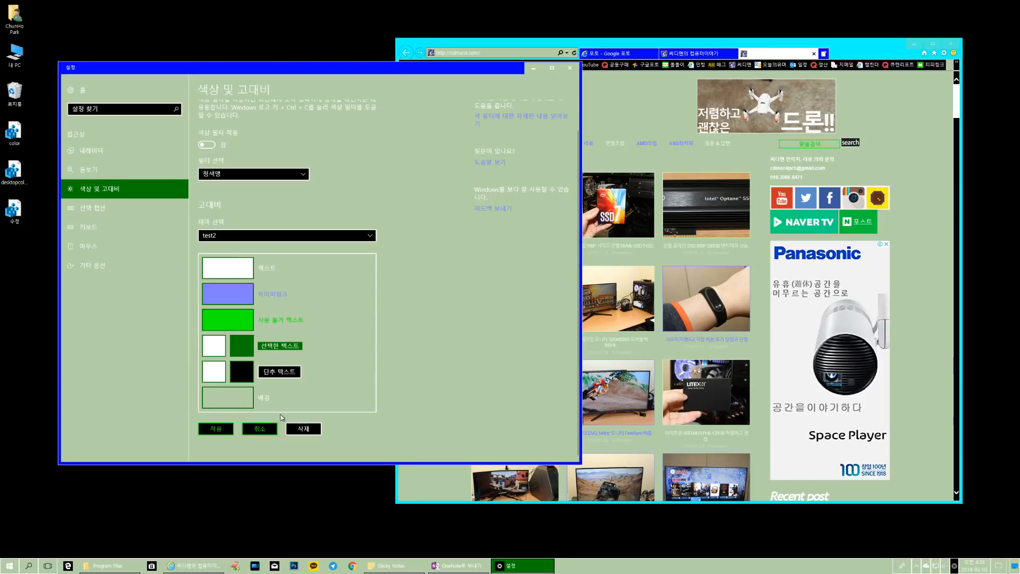
{"action": "left_click", "coordinate": [216, 429]}
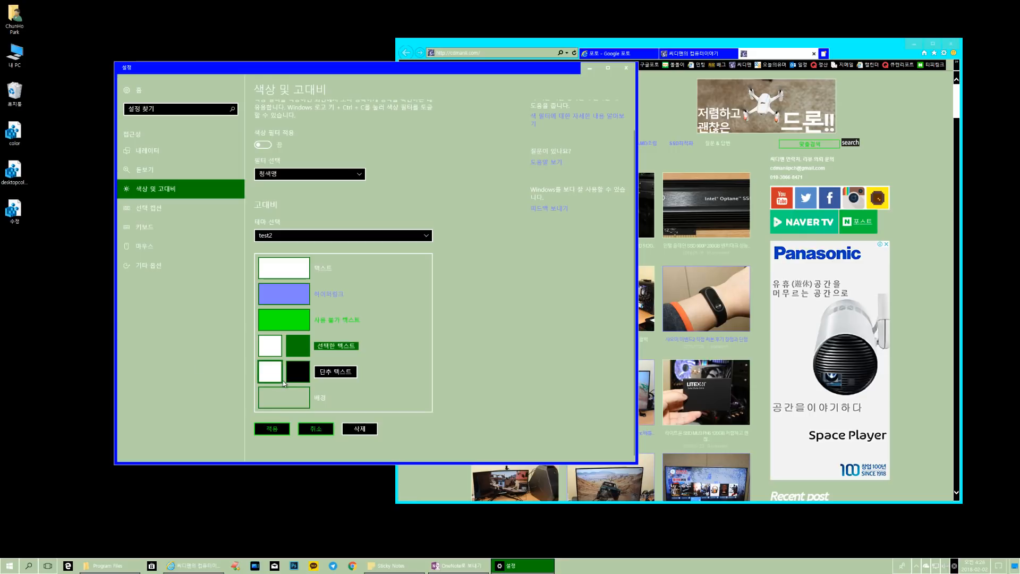
- Change the 배경 colour of the test2 high contrast theme to blue (#0365CF)
{"action": "left_click", "coordinate": [295, 395]}
{"action": "left_click_drag", "start_coordinate": [269, 240], "coordinate": [282, 184]}
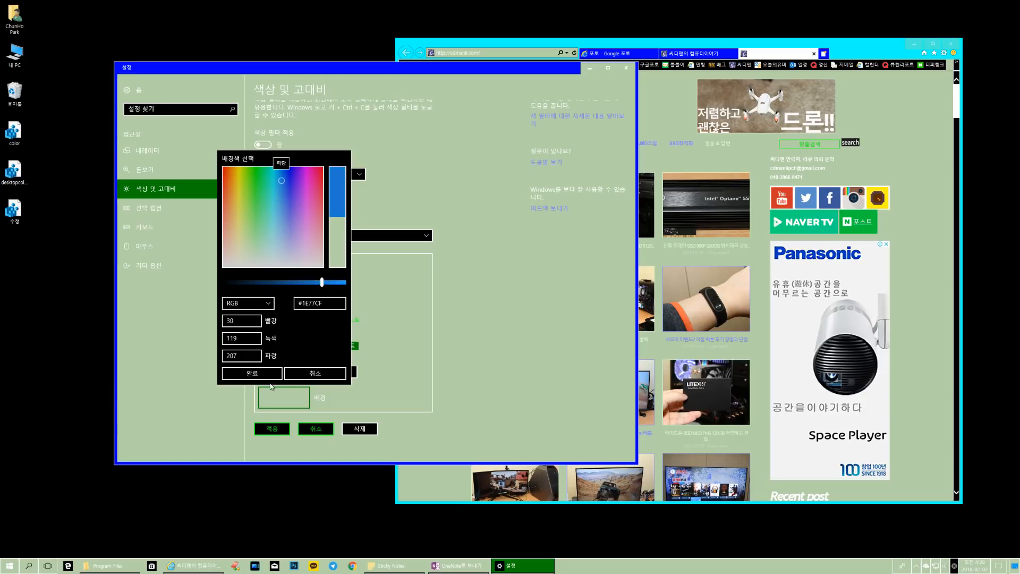
{"action": "left_click", "coordinate": [274, 192]}
{"action": "left_click_drag", "start_coordinate": [274, 191], "coordinate": [281, 167]}
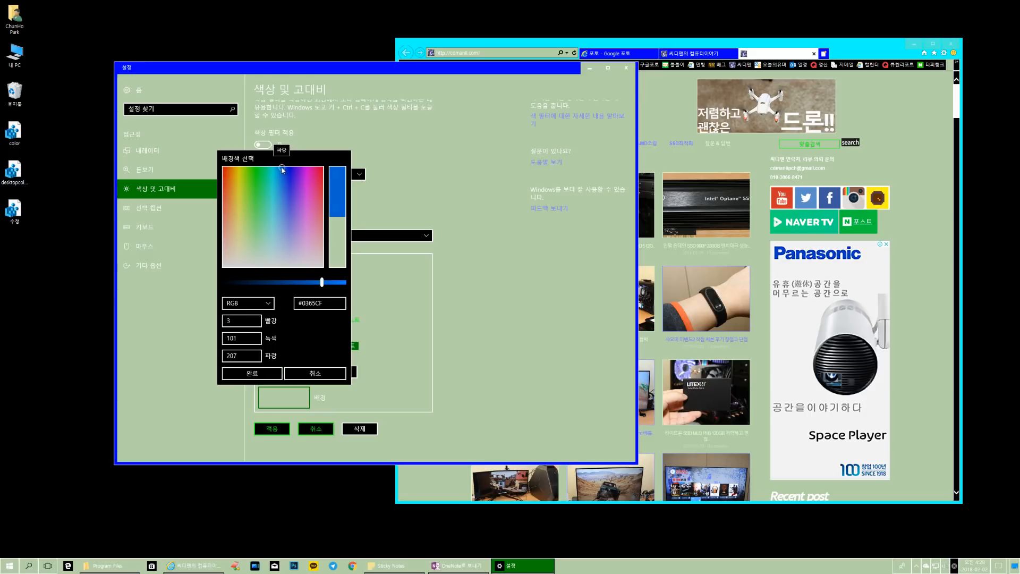
{"action": "left_click", "coordinate": [252, 373]}
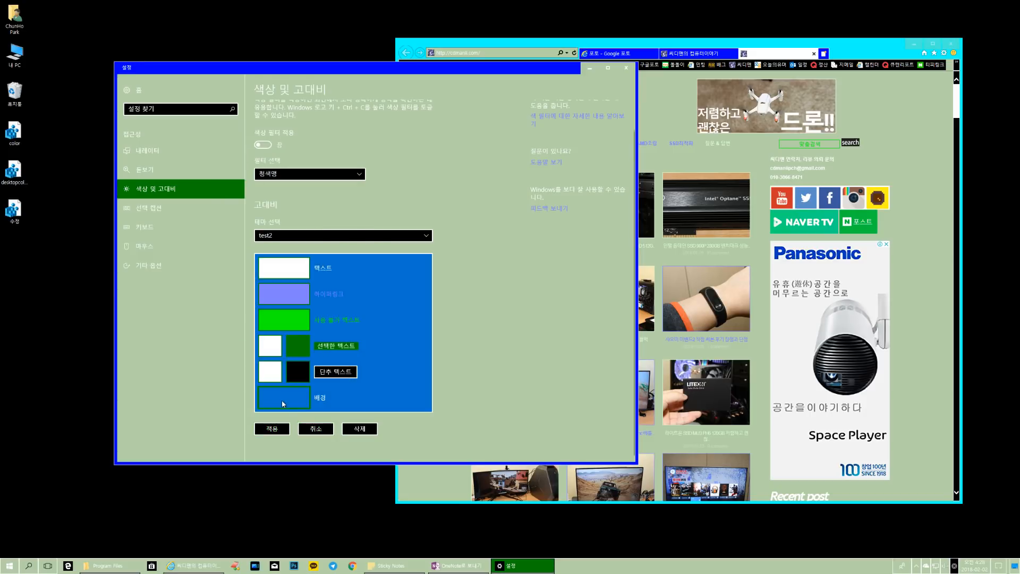
- Apply the theme with the blue background and save it as test3
{"action": "left_click", "coordinate": [281, 433]}
{"action": "type", "text": "test3"}
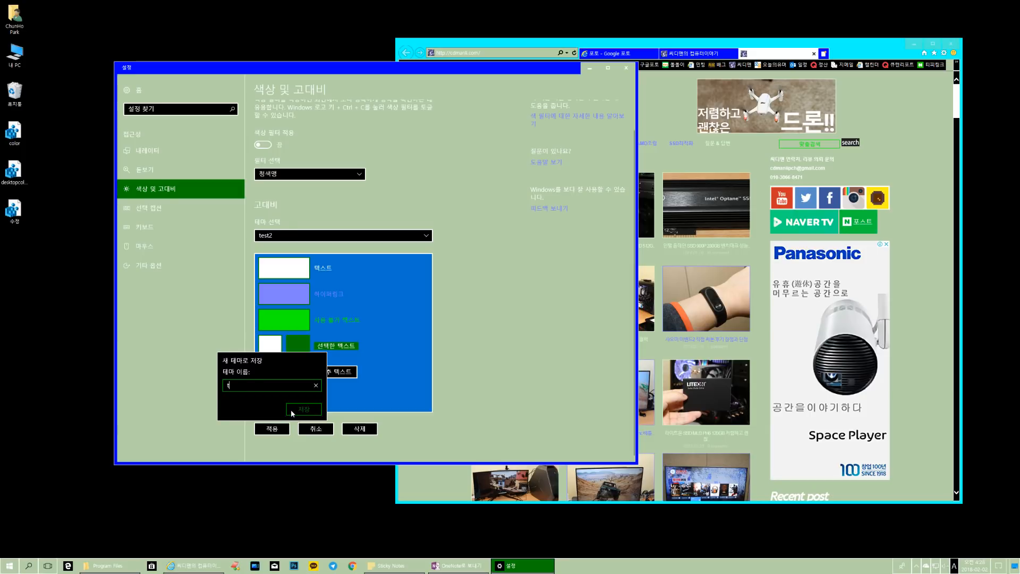
{"action": "left_click", "coordinate": [310, 412]}
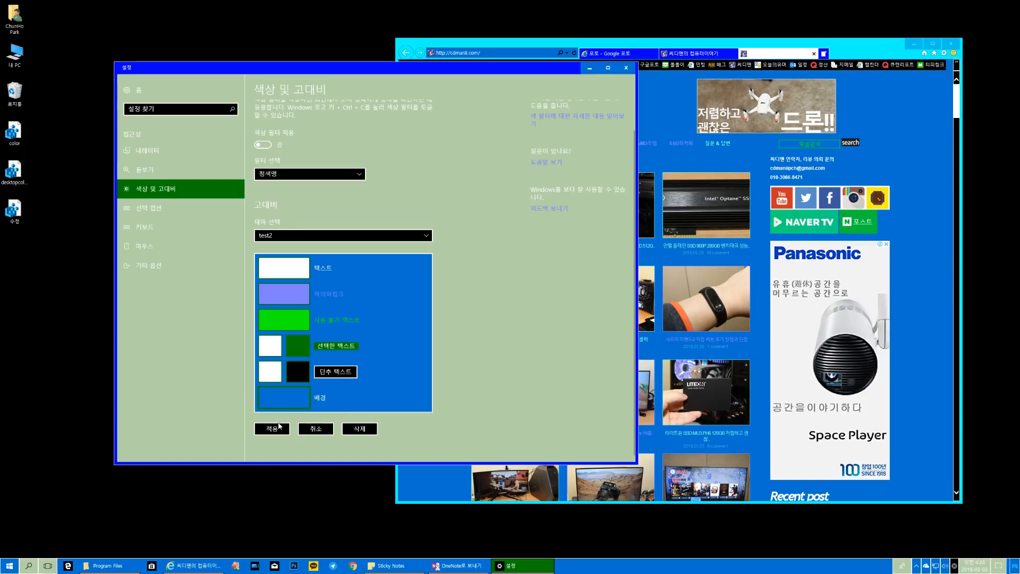
- Move the settings window aside and examine the web page in the browser under the test3 theme
{"action": "left_click_drag", "start_coordinate": [485, 70], "coordinate": [365, 74]}
{"action": "left_click", "coordinate": [910, 348]}
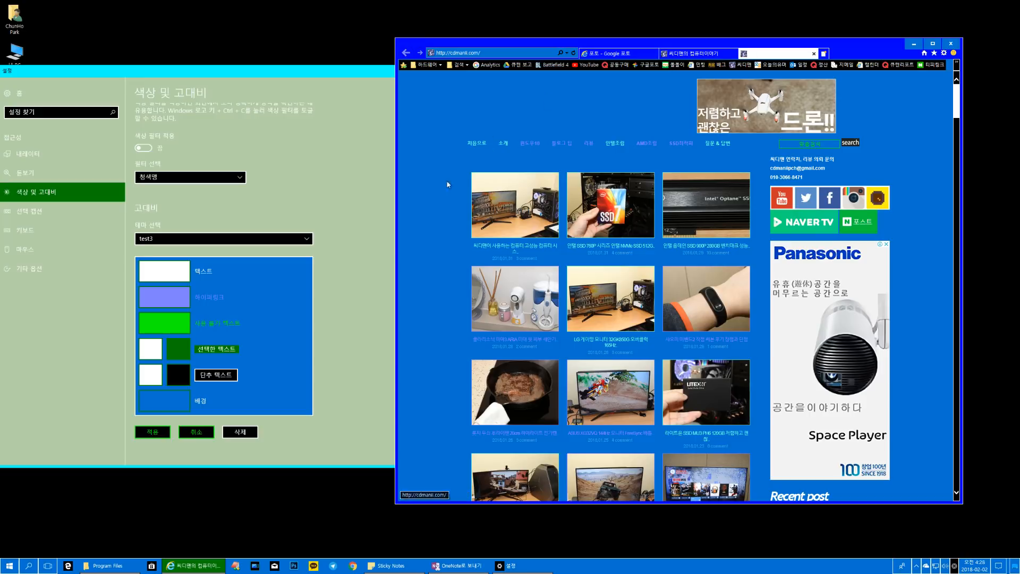
{"action": "scroll", "coordinate": [448, 355], "scroll_direction": "down", "scroll_amount": 10}
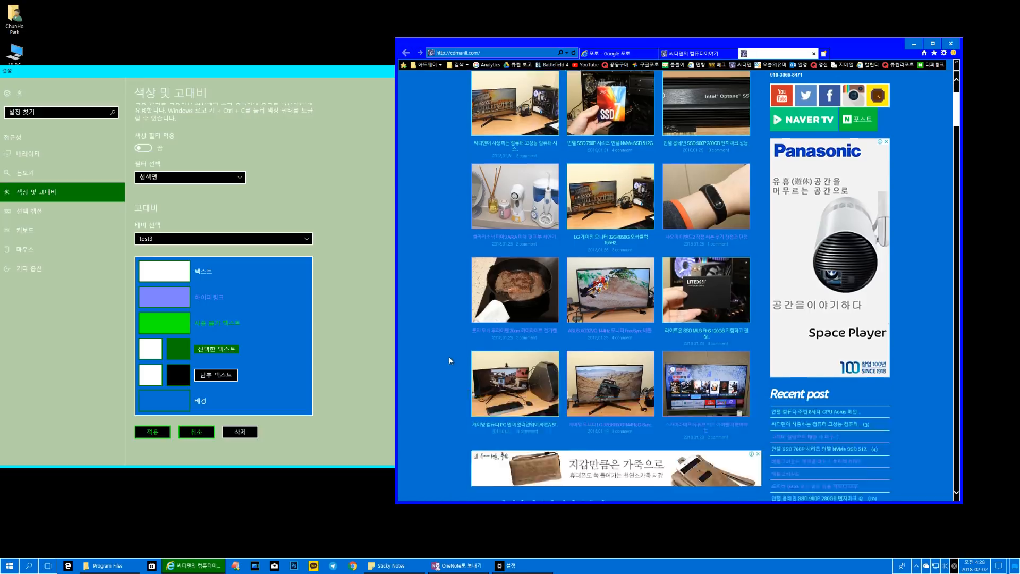
{"action": "scroll", "coordinate": [449, 357], "scroll_direction": "up", "scroll_amount": 4}
{"action": "scroll", "coordinate": [448, 357], "scroll_direction": "down", "scroll_amount": 5}
{"action": "scroll", "coordinate": [448, 363], "scroll_direction": "down", "scroll_amount": 15}
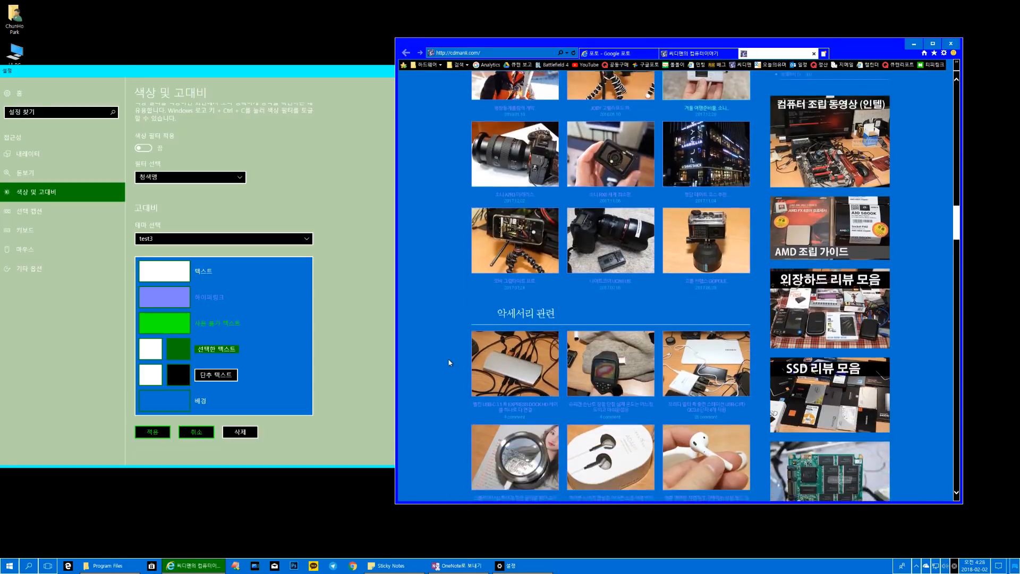
{"action": "scroll", "coordinate": [448, 363], "scroll_direction": "down", "scroll_amount": 15}
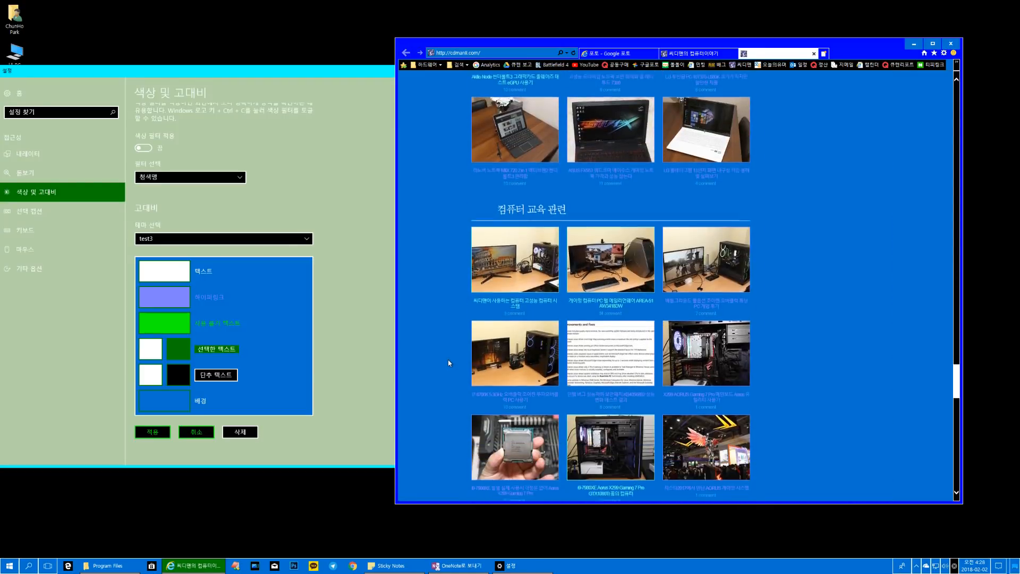
- Open the 내 PC window and place it beside the other windows to check its look in the test3 theme
{"action": "left_click_drag", "start_coordinate": [184, 73], "coordinate": [311, 96]}
{"action": "double_click", "coordinate": [19, 57]}
{"action": "left_click_drag", "start_coordinate": [494, 173], "coordinate": [241, 186]}
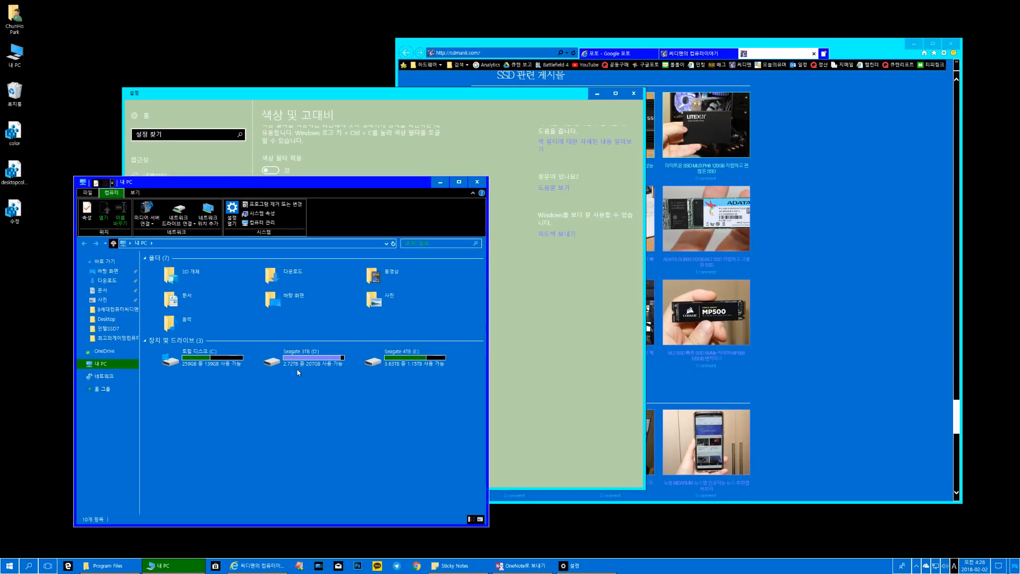
- Switch the high contrast theme to 고대비 #1 and apply it
{"action": "left_click_drag", "start_coordinate": [387, 99], "coordinate": [406, 79]}
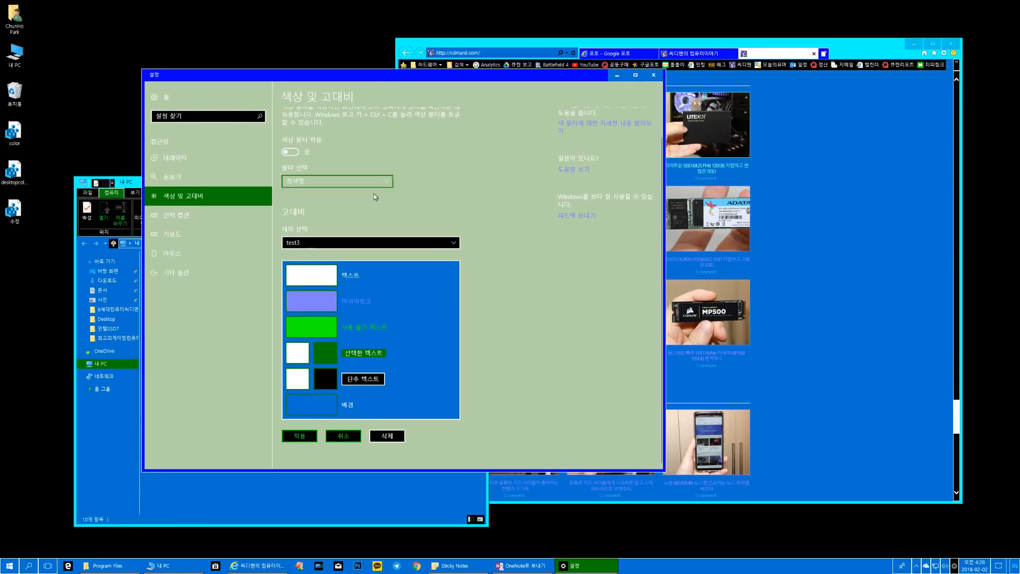
{"action": "left_click", "coordinate": [336, 242]}
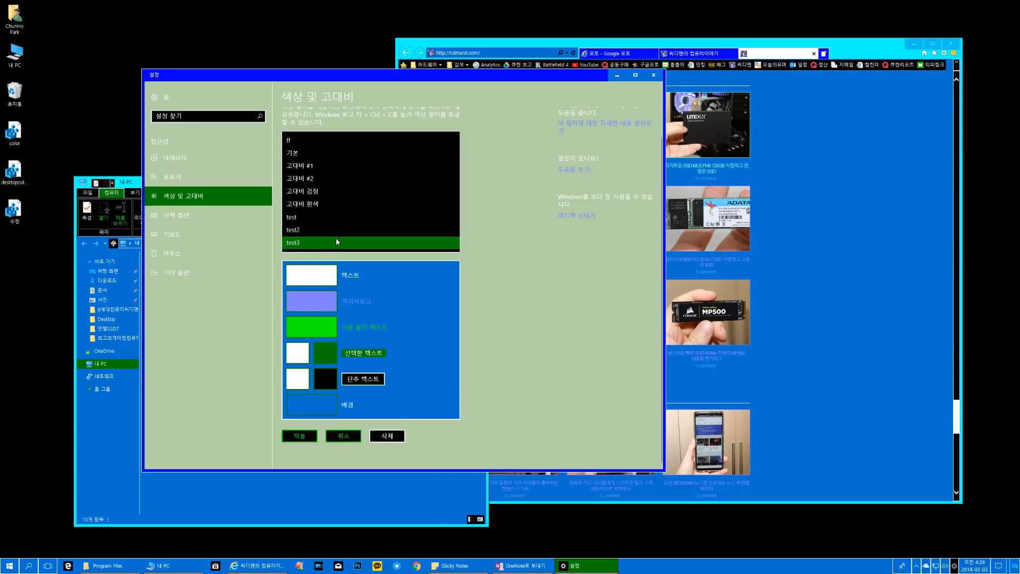
{"action": "left_click", "coordinate": [317, 167]}
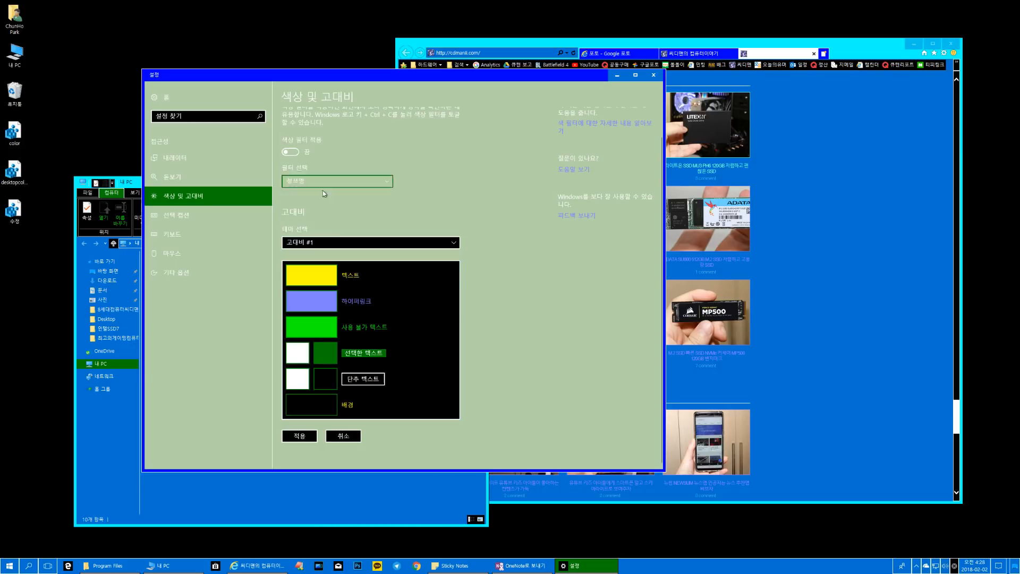
{"action": "left_click", "coordinate": [299, 436]}
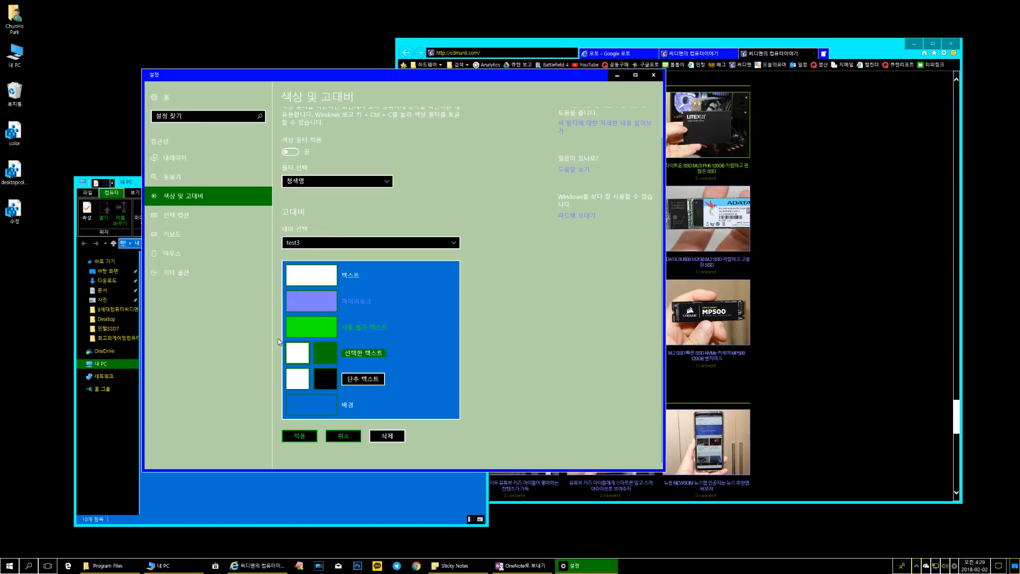
- Check how the 내 PC, settings and browser windows look in the 고대비 #1 theme
{"action": "mouse_move", "coordinate": [134, 183]}
{"action": "left_mouse_down"}
{"action": "mouse_move", "coordinate": [183, 183]}
{"action": "mouse_move", "coordinate": [121, 171]}
{"action": "left_mouse_up"}
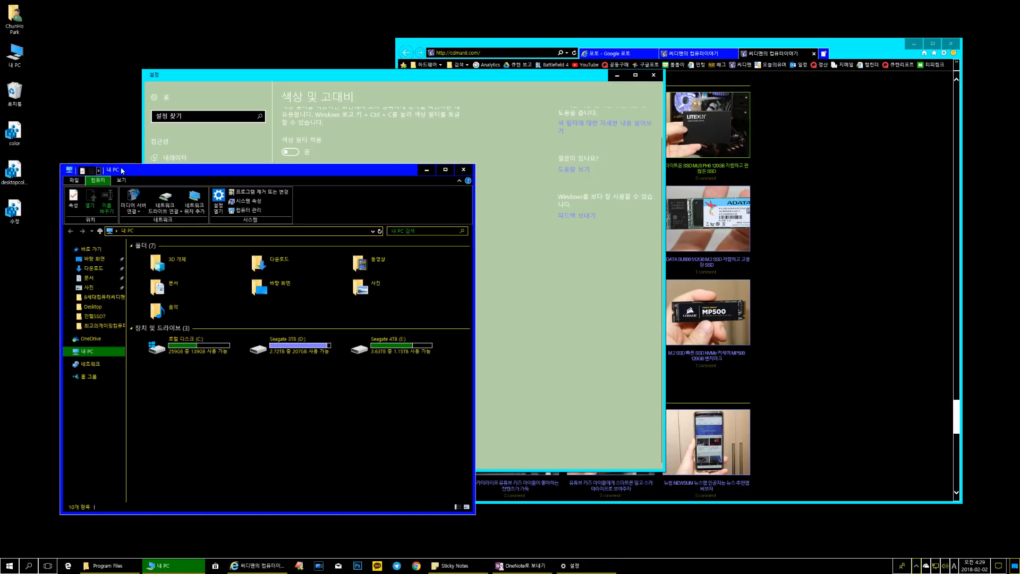
{"action": "left_click", "coordinate": [361, 78]}
{"action": "left_click_drag", "start_coordinate": [361, 78], "coordinate": [449, 75]}
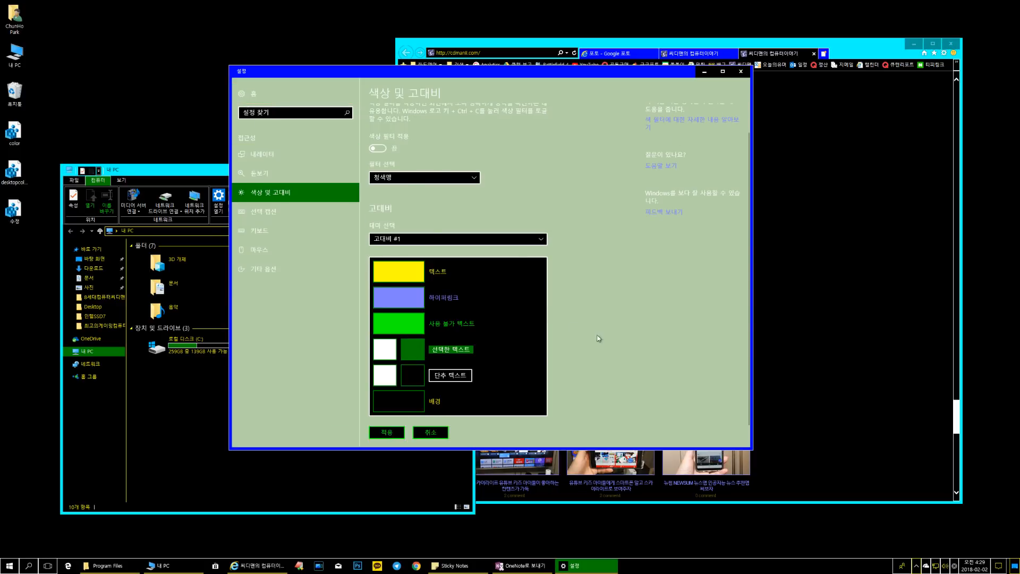
{"action": "left_click_drag", "start_coordinate": [170, 170], "coordinate": [185, 129]}
{"action": "left_click_drag", "start_coordinate": [202, 334], "coordinate": [133, 160]}
{"action": "left_click", "coordinate": [395, 324]}
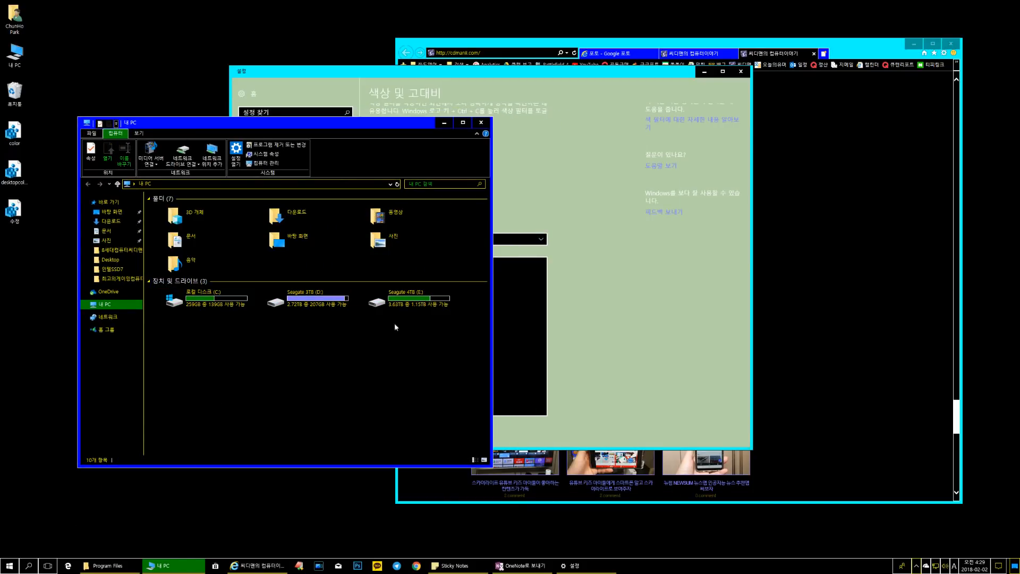
{"action": "mouse_move", "coordinate": [338, 127]}
{"action": "left_mouse_down"}
{"action": "mouse_move", "coordinate": [535, 218]}
{"action": "mouse_move", "coordinate": [330, 127]}
{"action": "left_mouse_up"}
{"action": "left_click", "coordinate": [772, 237]}
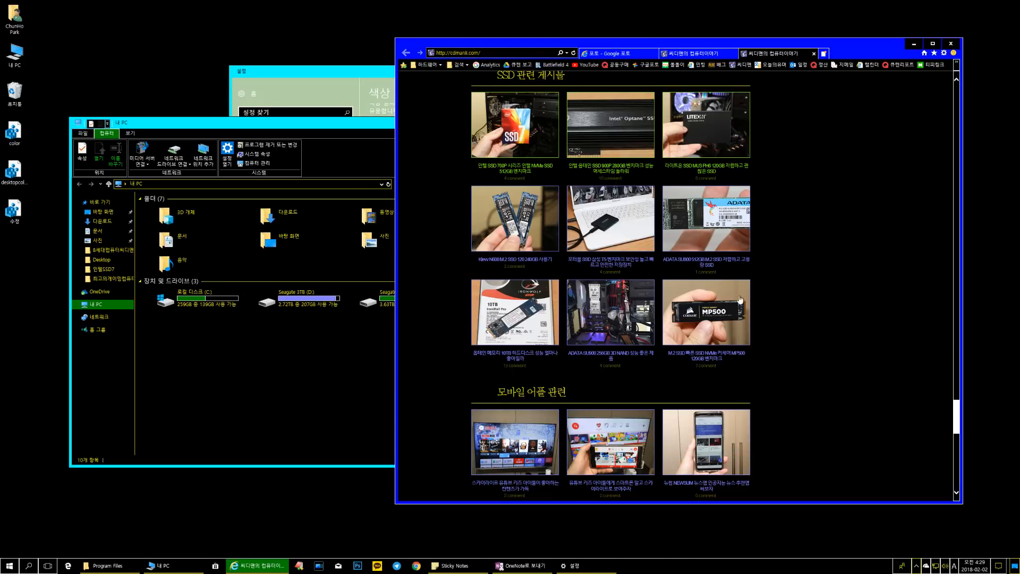
{"action": "left_click", "coordinate": [260, 126]}
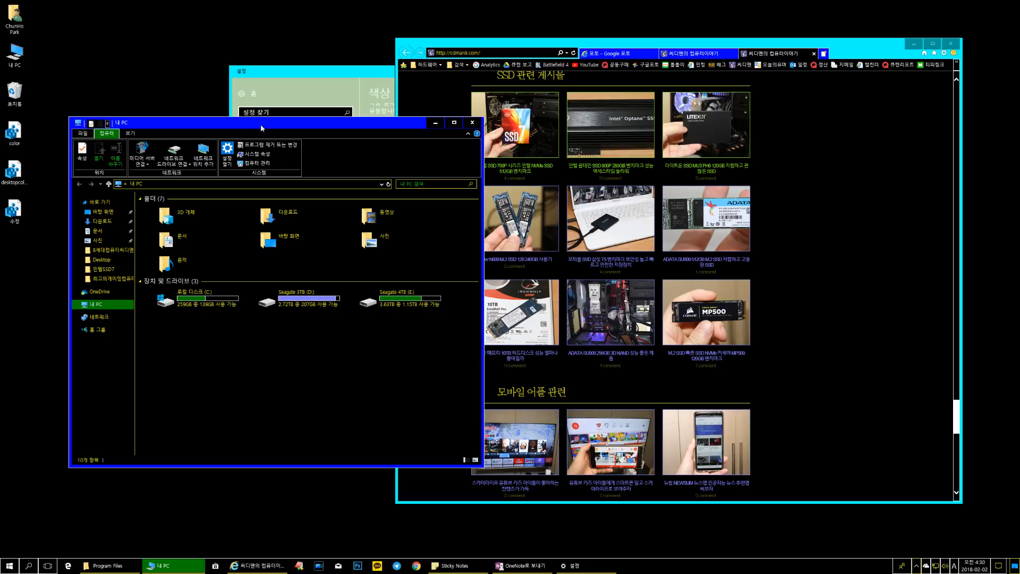
{"action": "left_click_drag", "start_coordinate": [387, 412], "coordinate": [114, 186]}
{"action": "left_click", "coordinate": [346, 353]}
{"action": "left_click_drag", "start_coordinate": [184, 338], "coordinate": [444, 427]}
{"action": "left_click_drag", "start_coordinate": [201, 333], "coordinate": [432, 422]}
{"action": "mouse_move", "coordinate": [202, 339]}
{"action": "left_mouse_down"}
{"action": "mouse_move", "coordinate": [404, 427]}
{"action": "mouse_move", "coordinate": [368, 397]}
{"action": "mouse_move", "coordinate": [156, 324]}
{"action": "mouse_move", "coordinate": [217, 346]}
{"action": "left_mouse_up"}
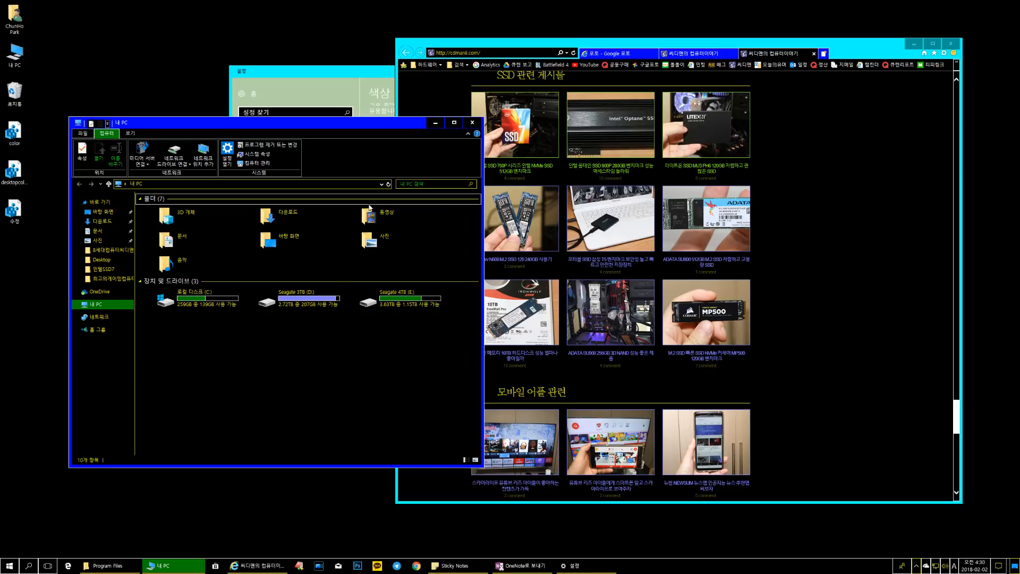
{"action": "mouse_move", "coordinate": [242, 121]}
{"action": "left_mouse_down"}
{"action": "mouse_move", "coordinate": [563, 211]}
{"action": "mouse_move", "coordinate": [259, 109]}
{"action": "left_mouse_up"}
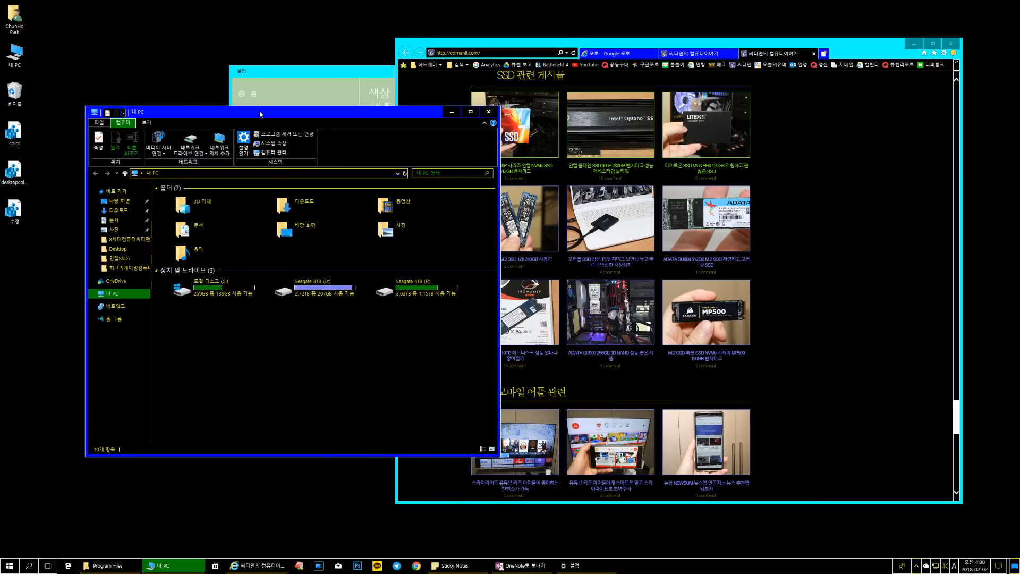
- Close the 내 PC window and open the high contrast settings by searching Windows for 고대비
{"action": "left_click", "coordinate": [488, 112]}
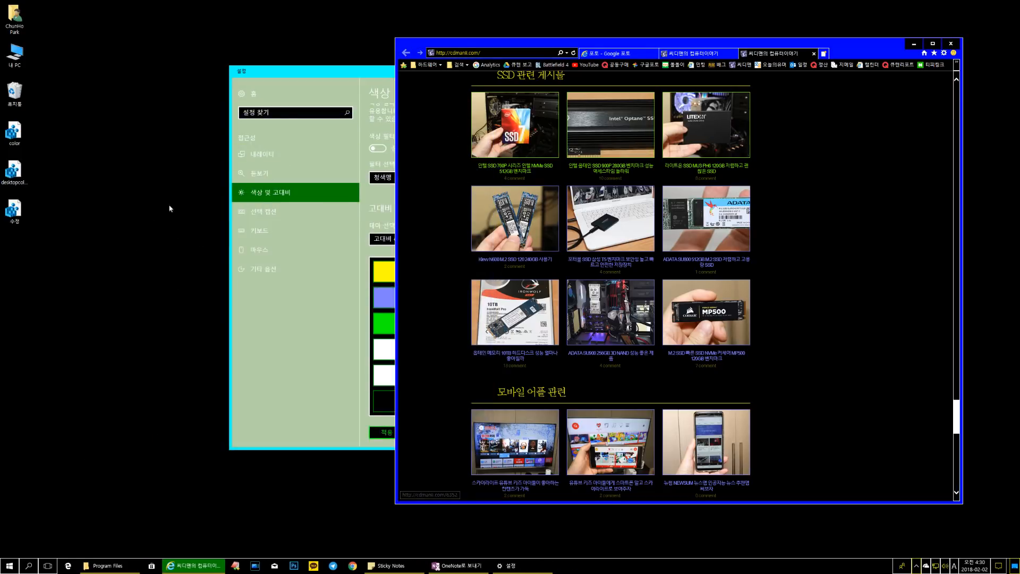
{"action": "right_click", "coordinate": [129, 215]}
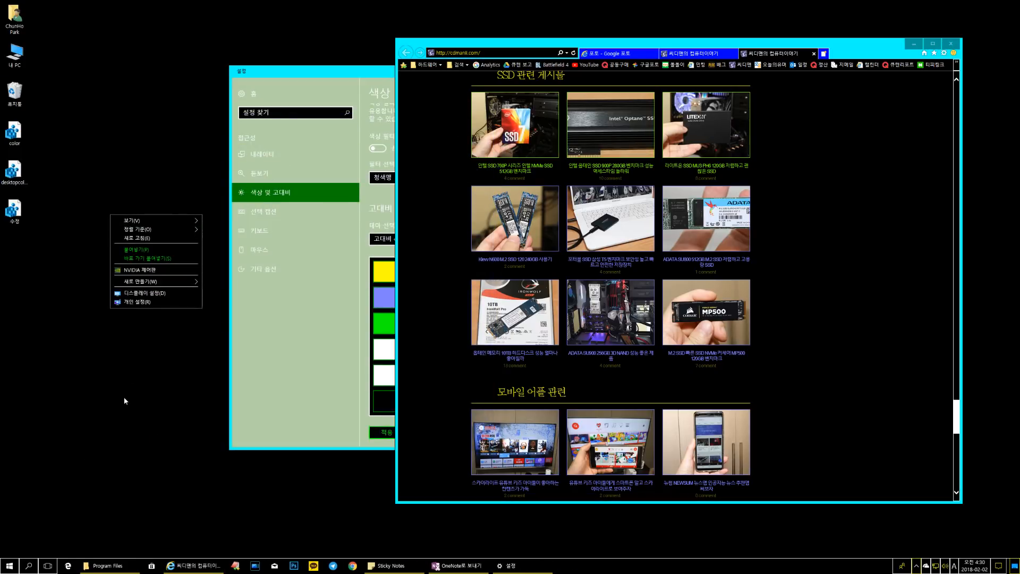
{"action": "left_click", "coordinate": [29, 566]}
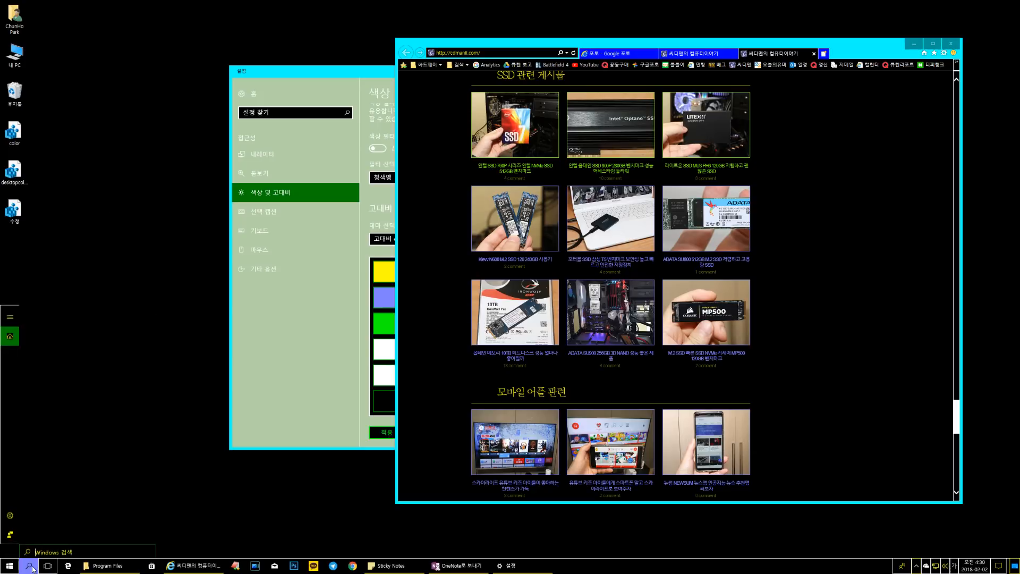
{"action": "type", "text": "고대비"}
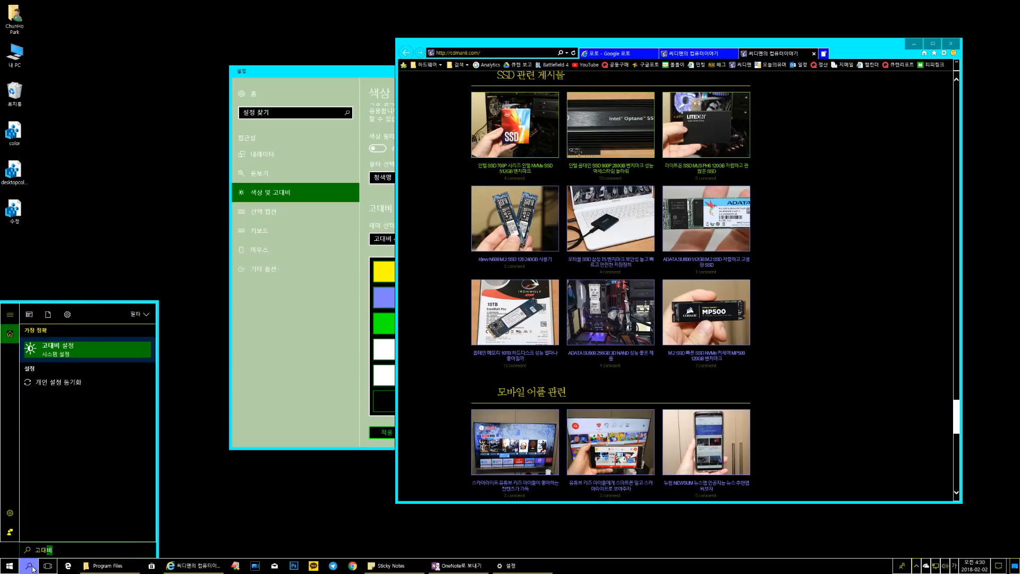
{"action": "left_click", "coordinate": [73, 355]}
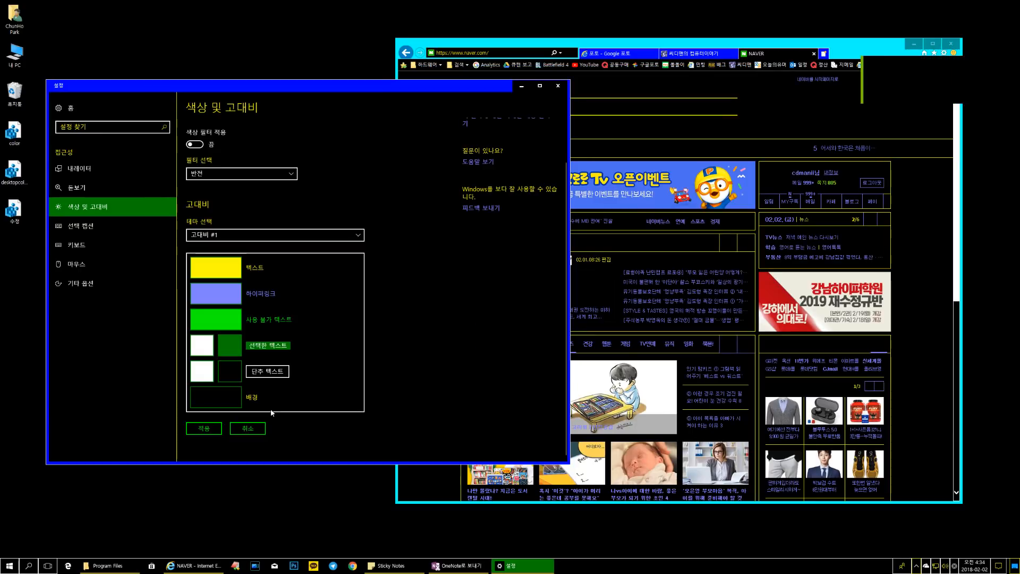
- Set the high contrast theme to 없음 and apply it
{"action": "left_click", "coordinate": [251, 241]}
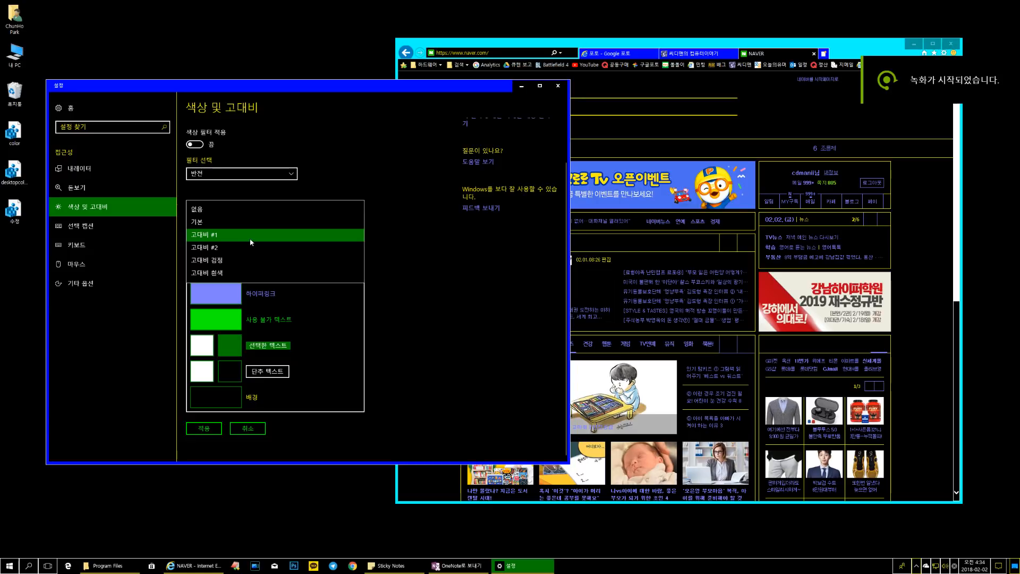
{"action": "left_click", "coordinate": [228, 211]}
{"action": "left_click", "coordinate": [203, 428]}
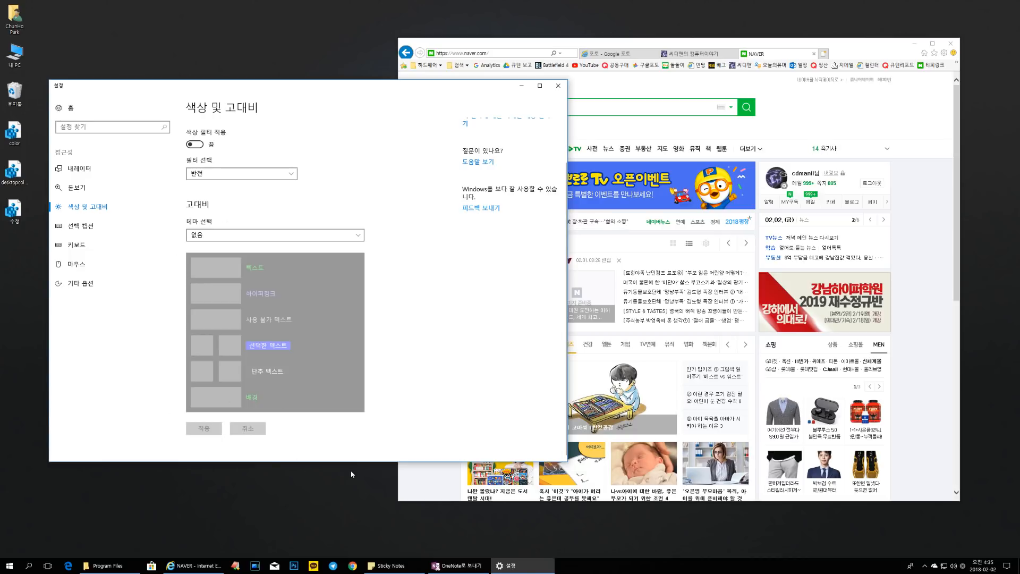
- Open the 야간 모드 설정 page through the display settings and shift the settings window slightly up and toward the browser window
{"action": "left_click", "coordinate": [1006, 565]}
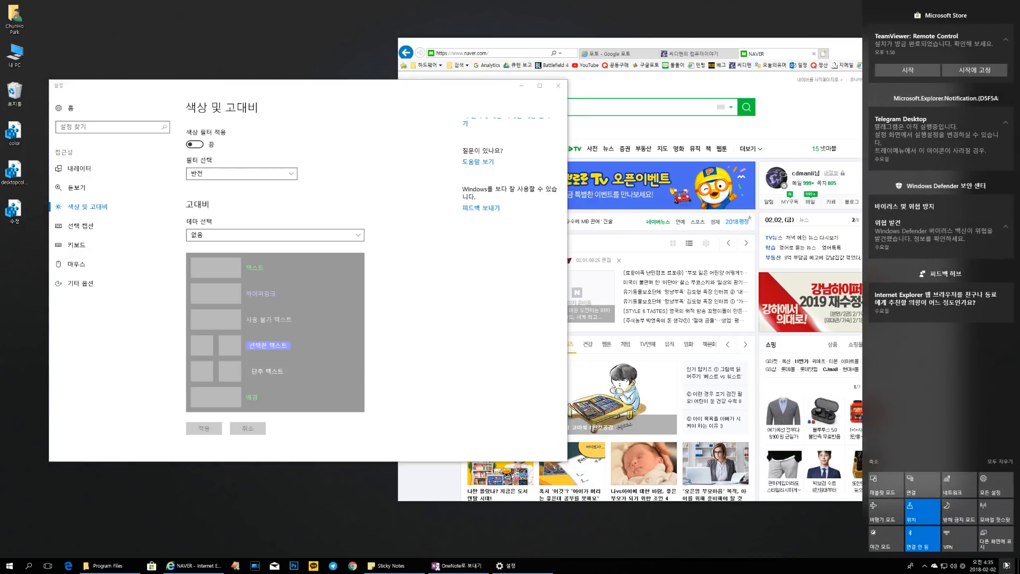
{"action": "right_click", "coordinate": [883, 546]}
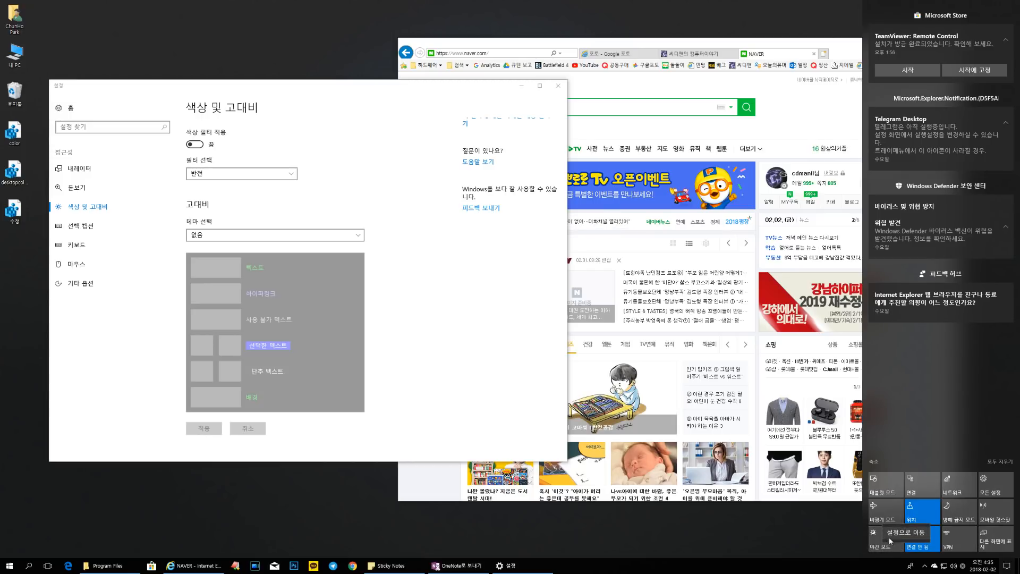
{"action": "left_click", "coordinate": [903, 535]}
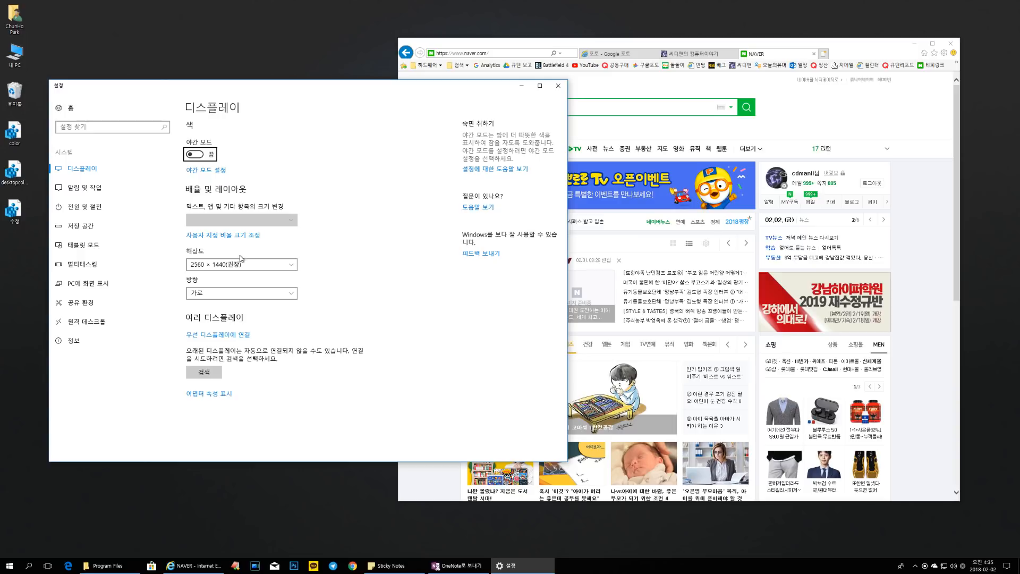
{"action": "left_click", "coordinate": [209, 171]}
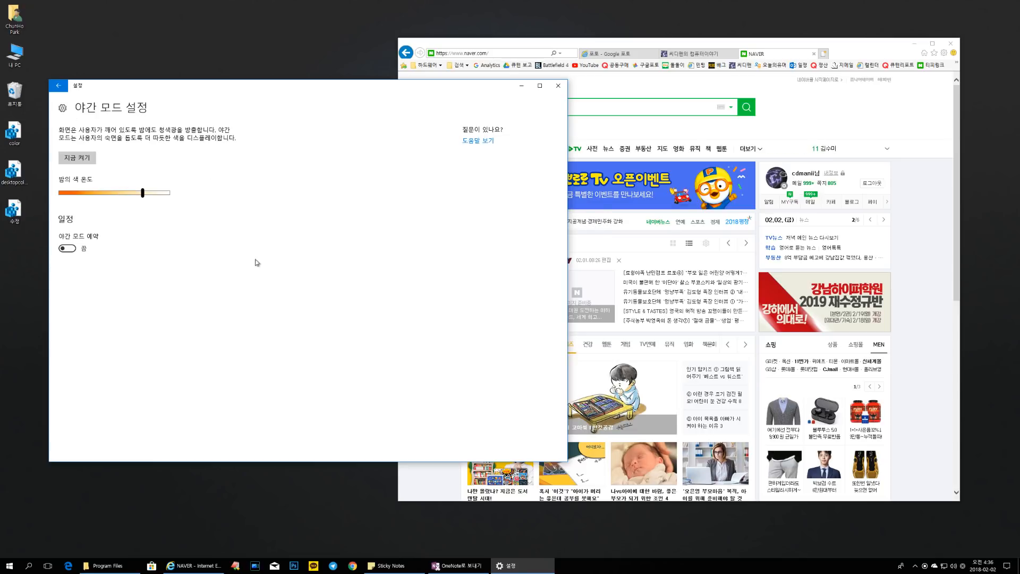
{"action": "mouse_move", "coordinate": [320, 91]}
{"action": "left_mouse_down"}
{"action": "mouse_move", "coordinate": [489, 129]}
{"action": "mouse_move", "coordinate": [318, 78]}
{"action": "left_mouse_up"}
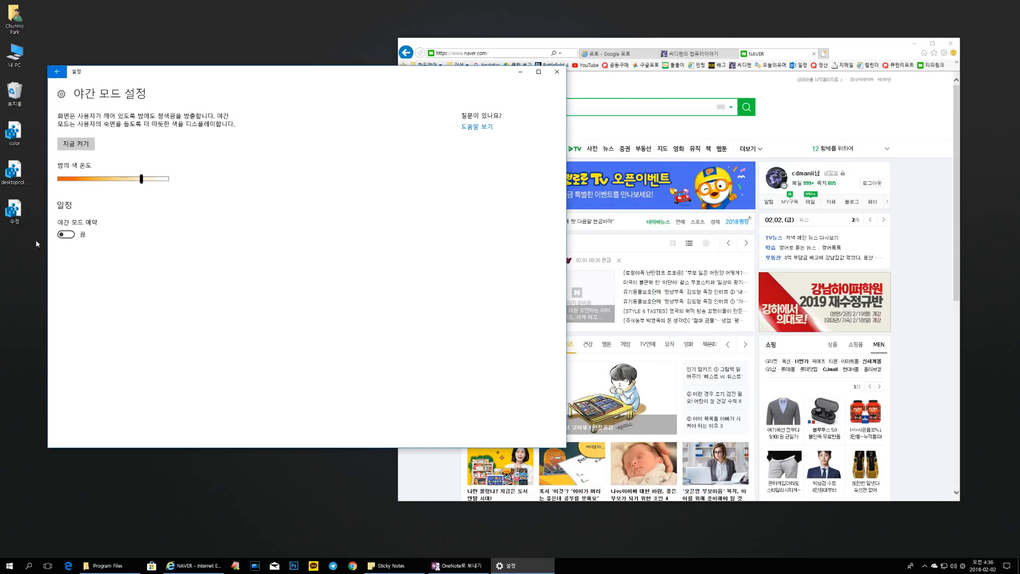
{"action": "left_click_drag", "start_coordinate": [286, 72], "coordinate": [311, 73]}
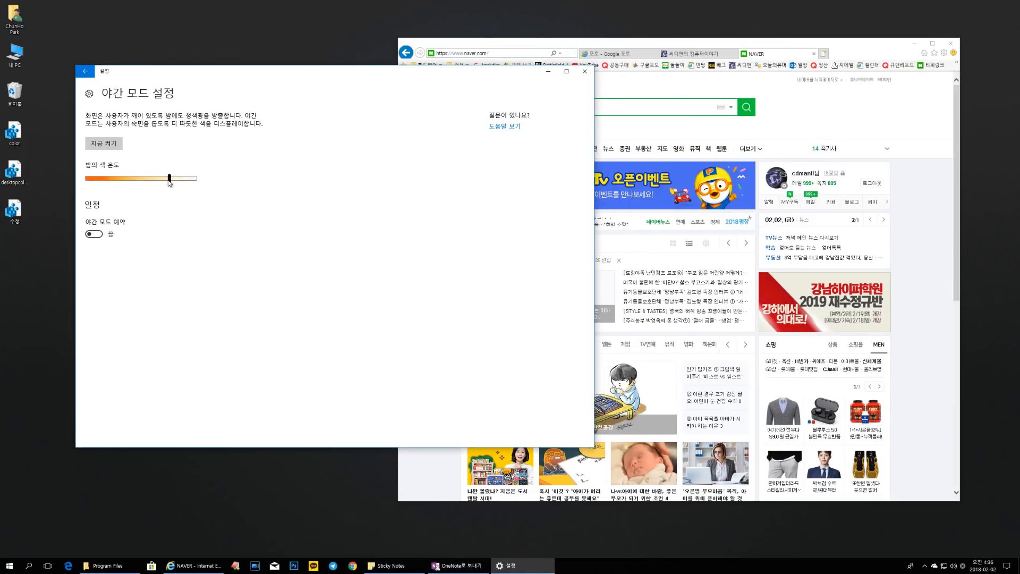